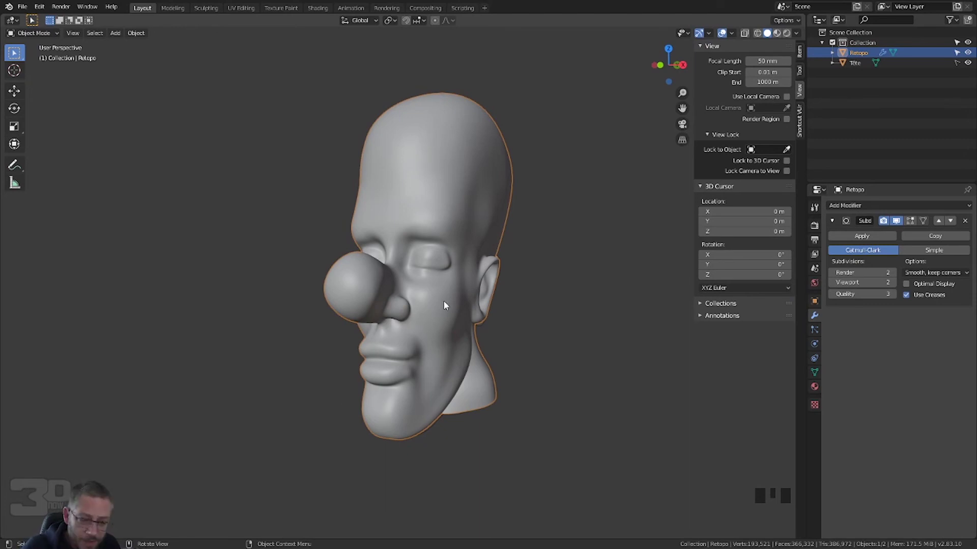
Step: Enter Edit Mode on the Retopo head with edge selection and remove its Subdivision Surface modifier
key(Tab)
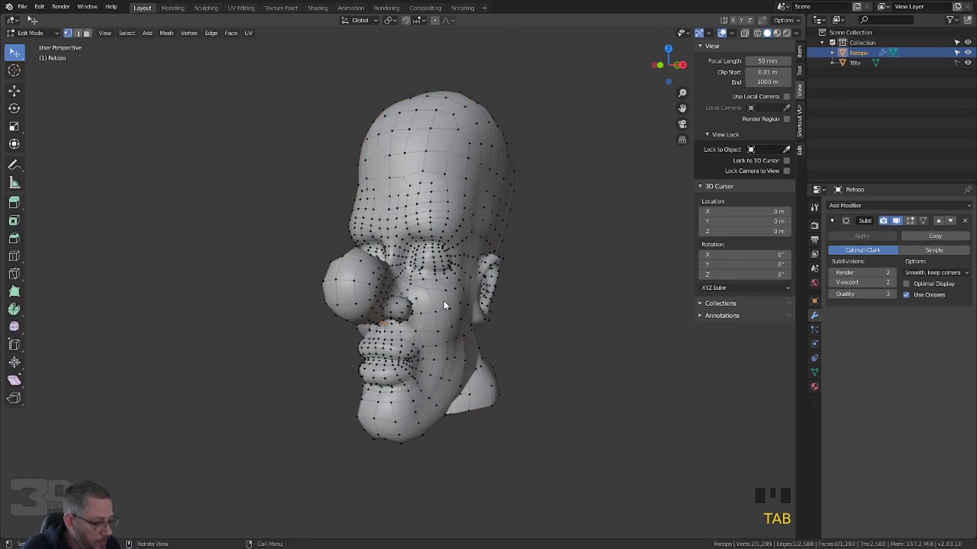
middle_drag(443, 305, 413, 284)
scroll(356, 285, up, 2)
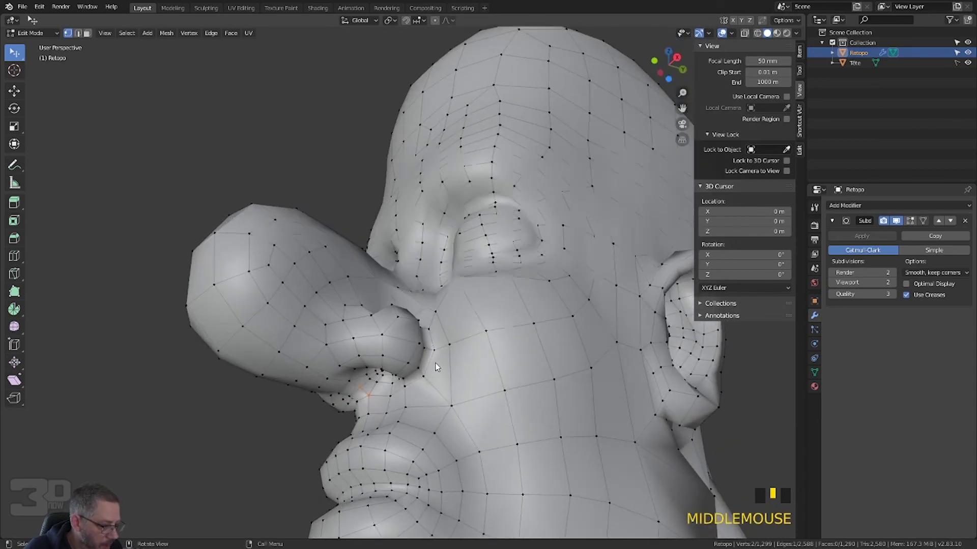
key(2)
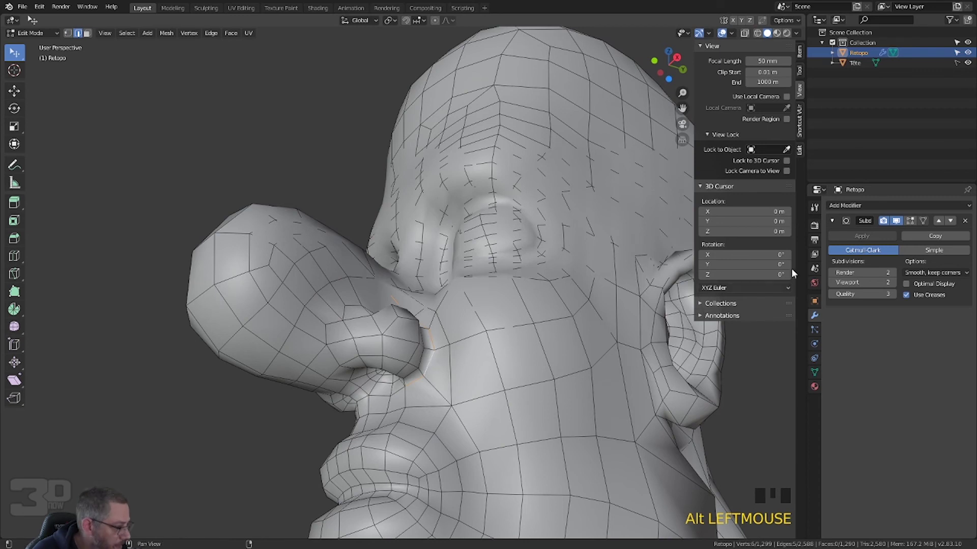
click(964, 222)
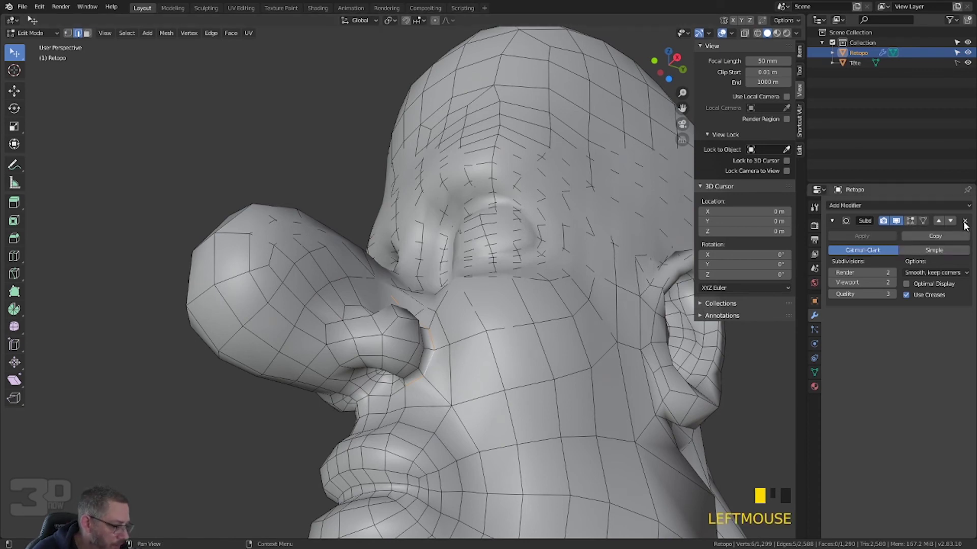
Step: Mark the edge loop around the base of the nose, including both nostrils, as a UV seam
middle_drag(585, 290, 597, 338)
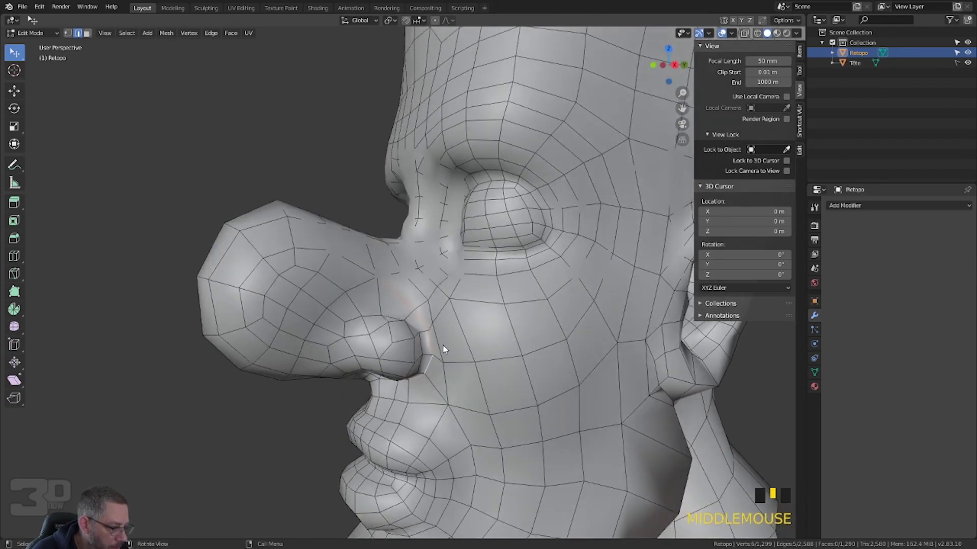
middle_drag(442, 345, 392, 273)
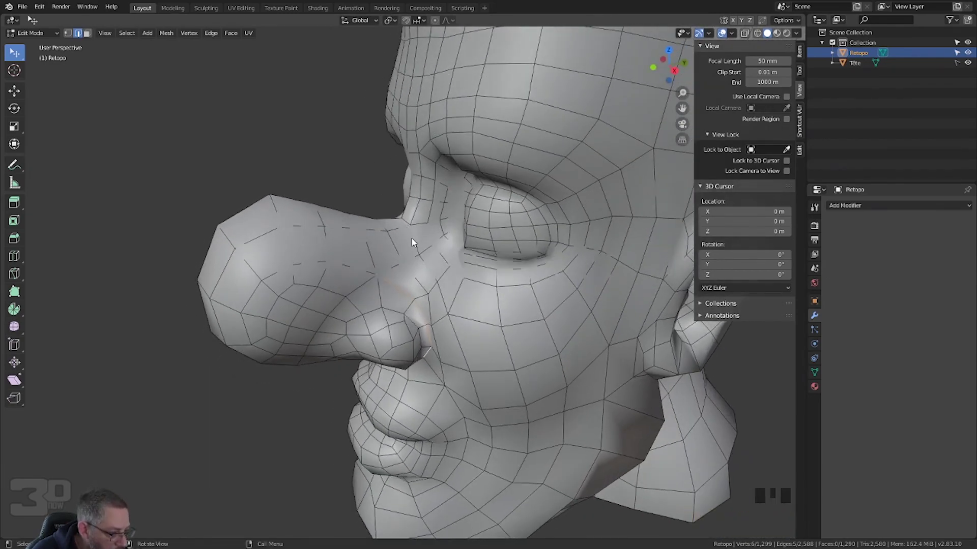
alt+click(429, 312)
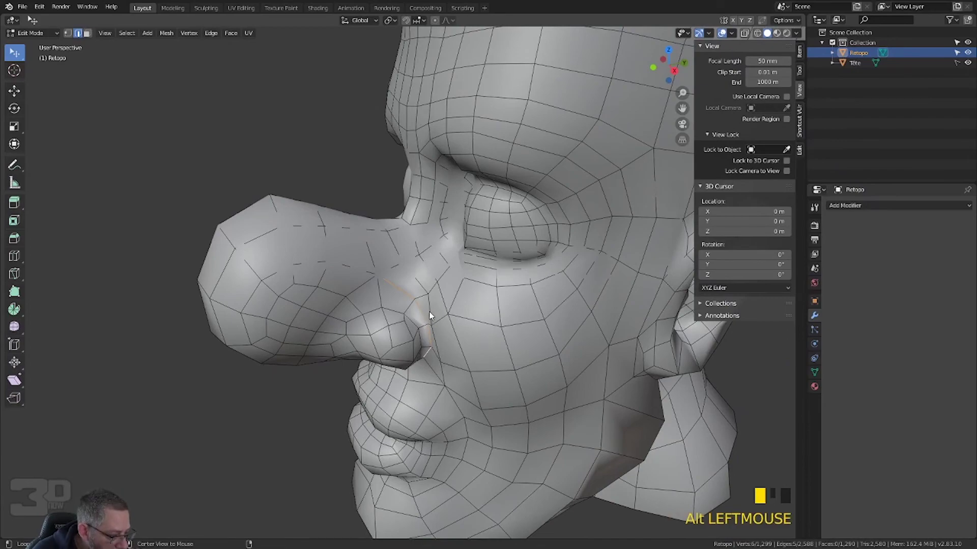
middle_drag(429, 312, 476, 304)
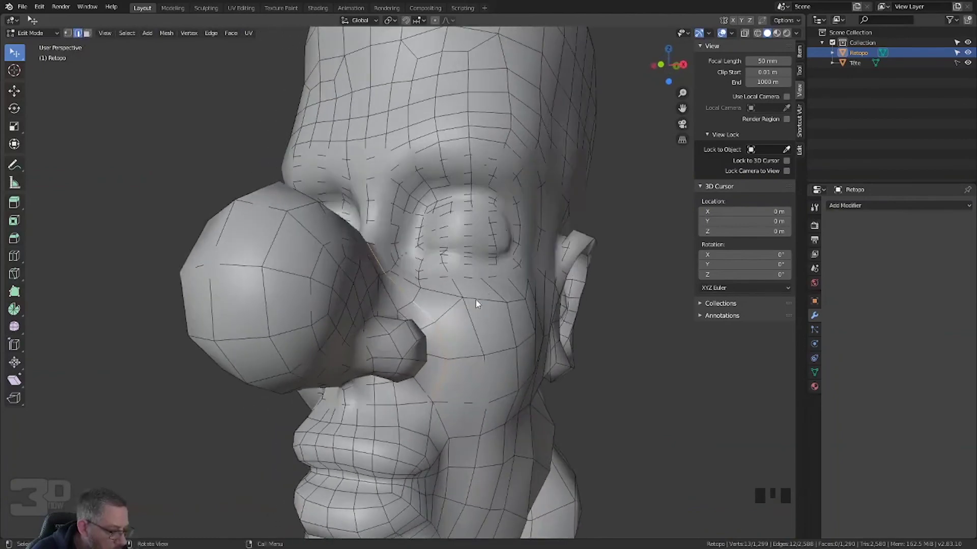
alt+shift+click(415, 404)
middle_drag(414, 404, 468, 306)
right_click(469, 307)
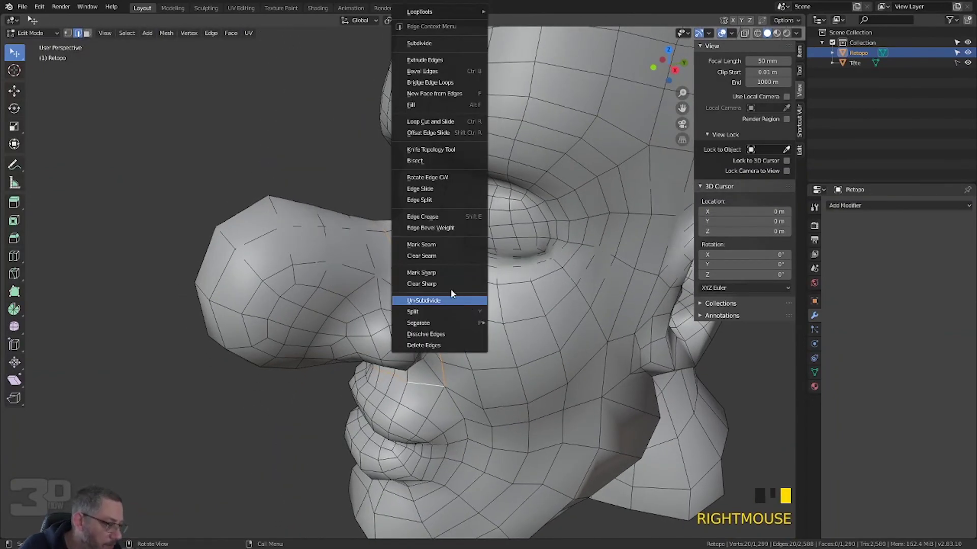
click(453, 245)
middle_drag(454, 245, 492, 275)
click(286, 152)
scroll(311, 170, down, 2)
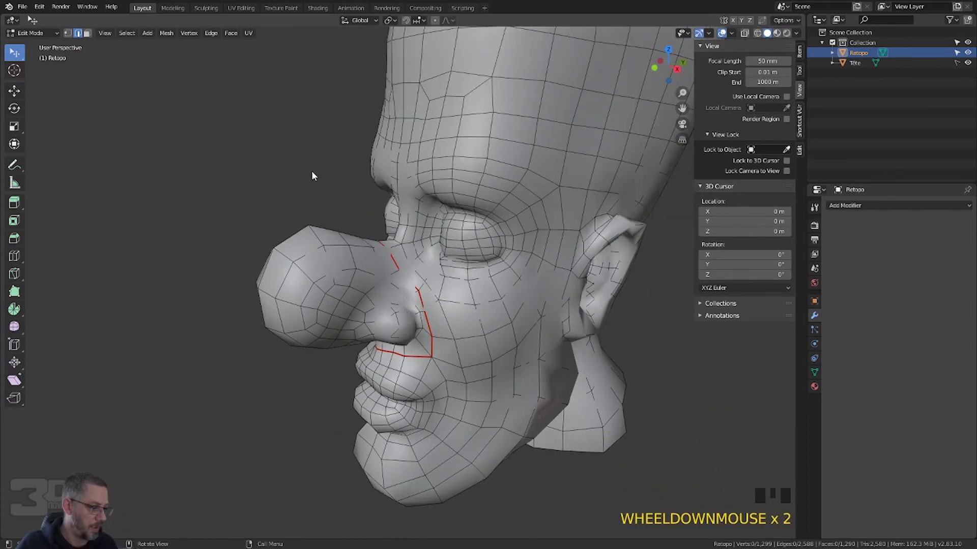
Step: Mark a seam along the nose's centre line, from the front of the ball down its underside to the nose-base seam
middle_drag(311, 170, 362, 312)
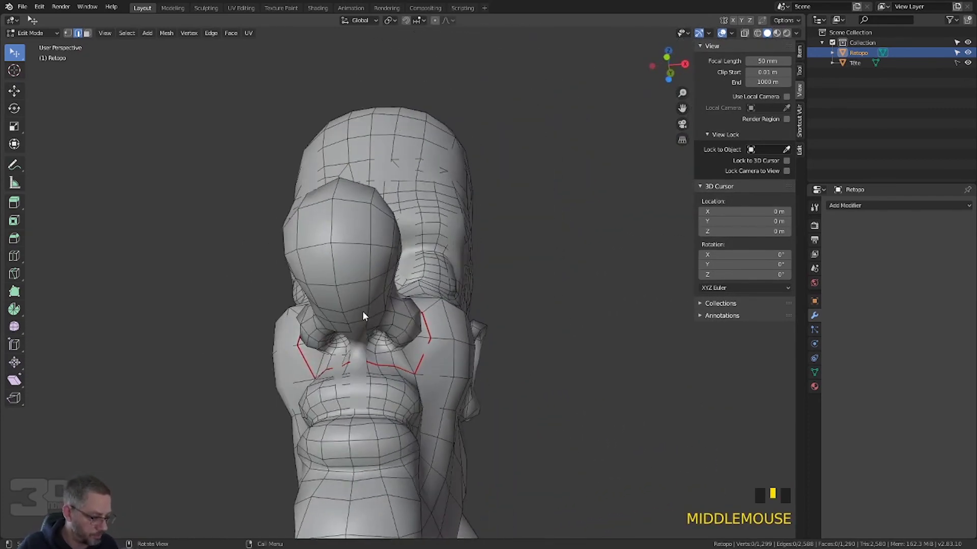
scroll(355, 356, up, 2)
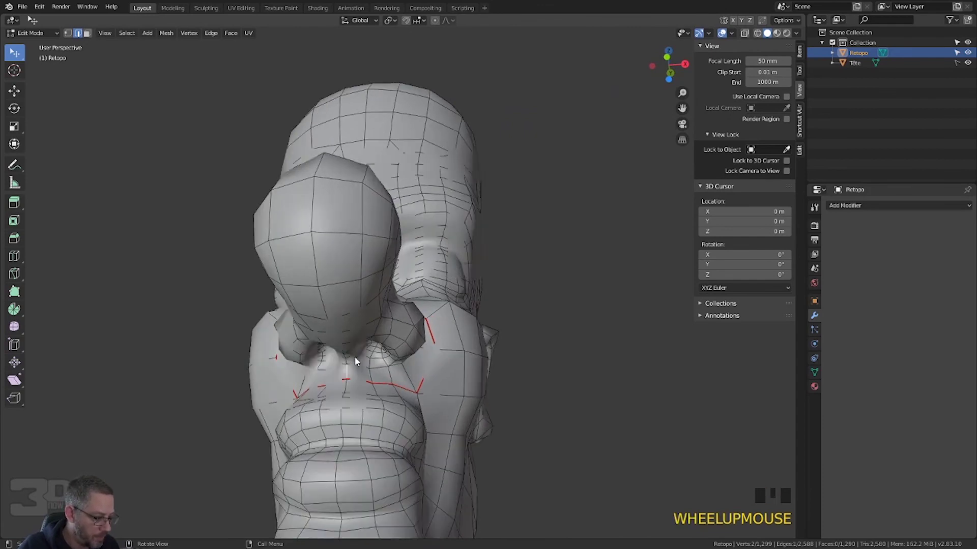
scroll(320, 330, down, 2)
mouse_move(331, 294)
middle_down()
mouse_move(330, 335)
mouse_move(334, 280)
middle_up()
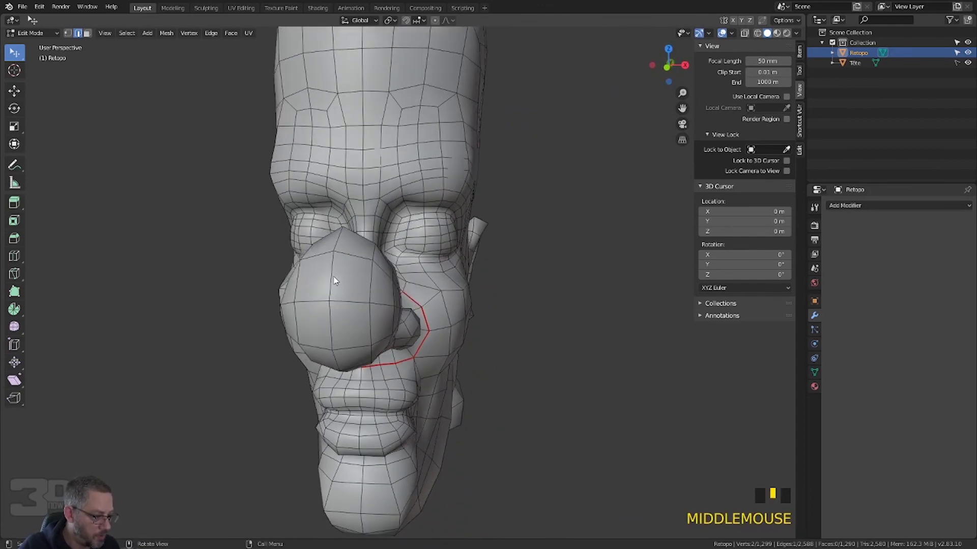
ctrl+click(337, 242)
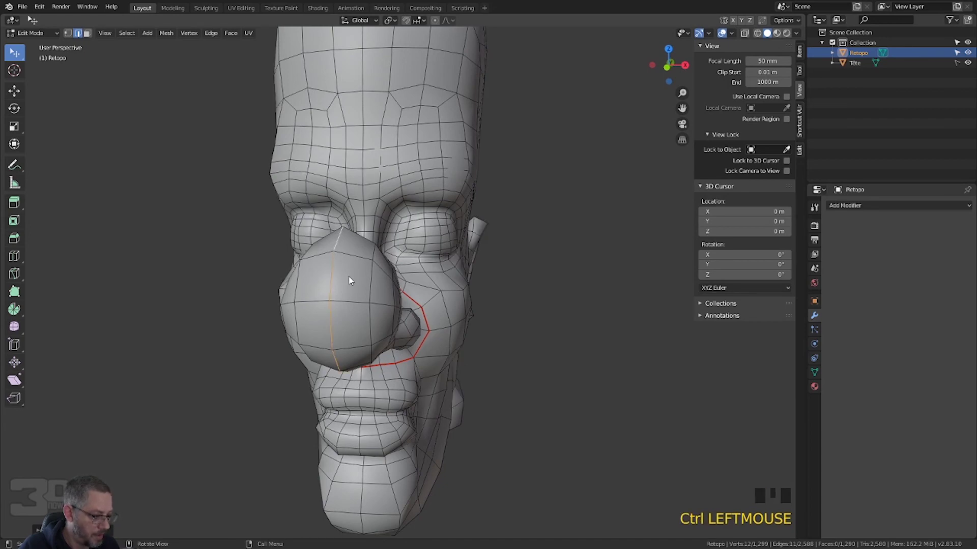
middle_drag(349, 280, 353, 240)
right_click(353, 240)
click(354, 244)
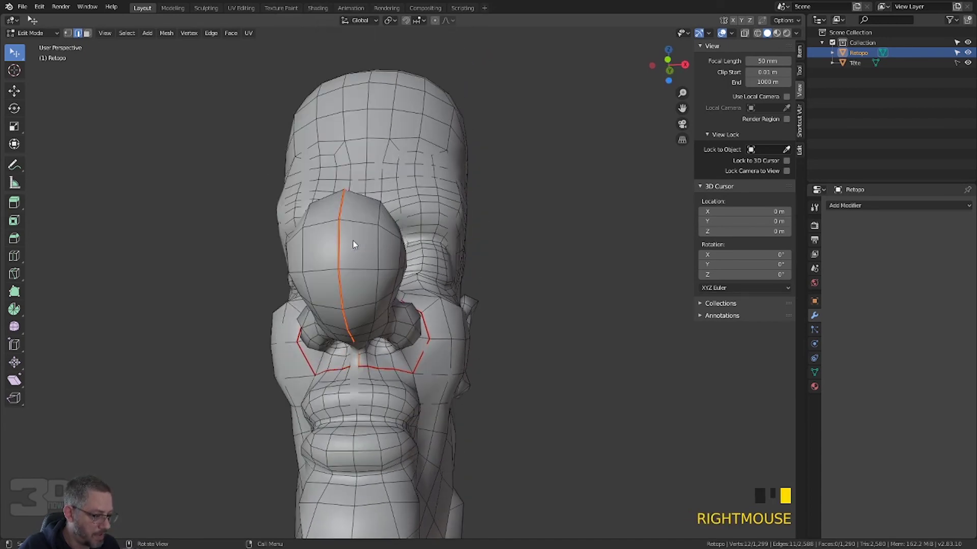
click(558, 273)
Step: Mark a seam along the jawline, running under the chin and up both sides to just below the ears
middle_drag(558, 272, 453, 267)
scroll(469, 318, down, 2)
scroll(430, 278, down, 1)
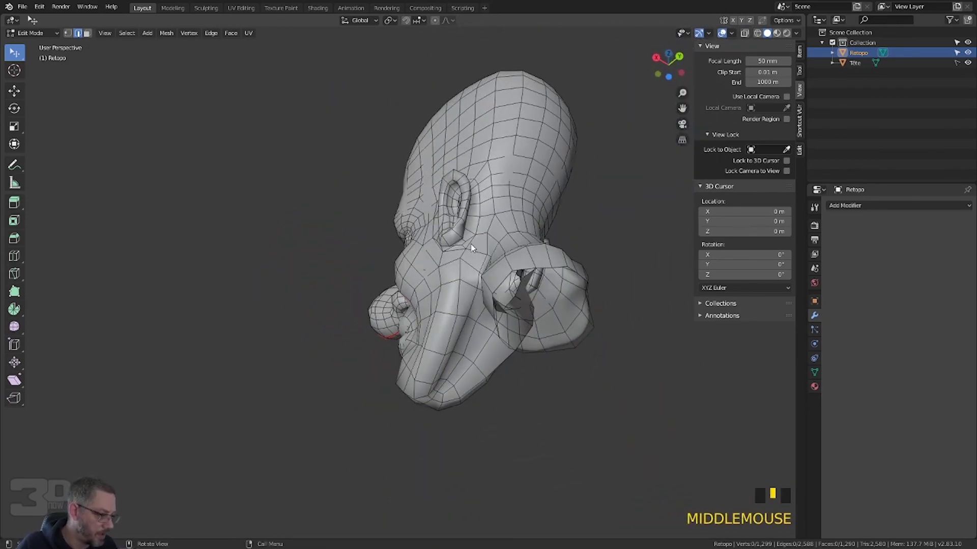
ctrl+click(430, 389)
middle_drag(430, 390, 430, 300)
ctrl+click(398, 286)
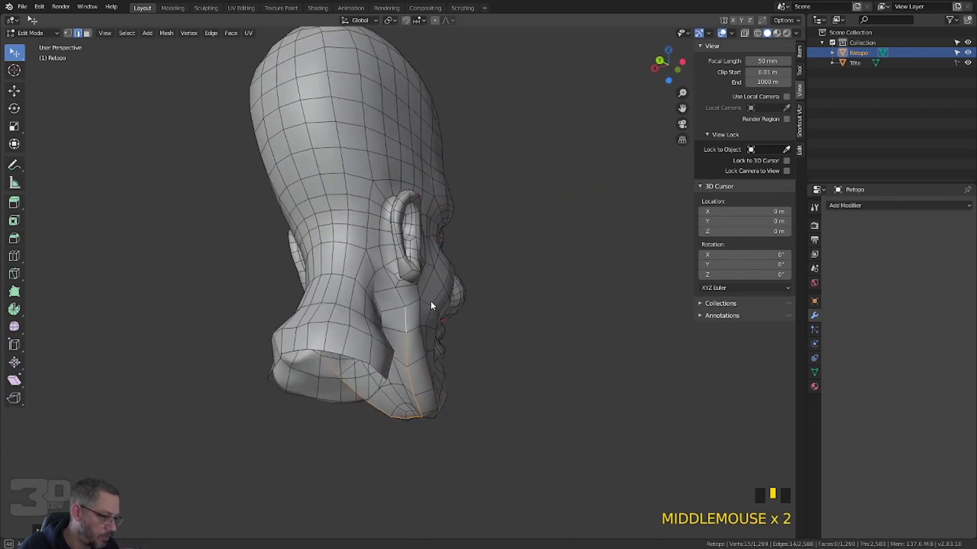
ctrl+click(389, 282)
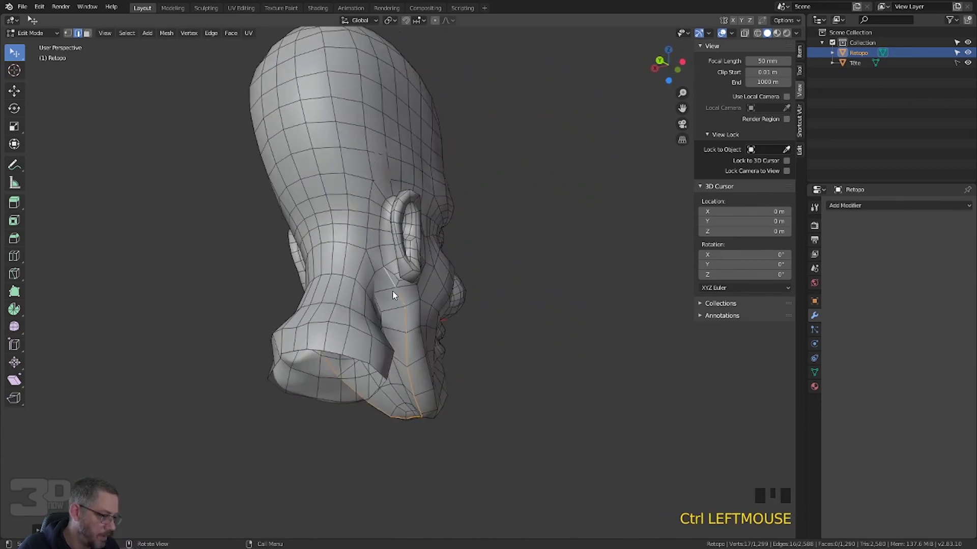
middle_drag(392, 295, 371, 268)
right_click(343, 264)
click(340, 261)
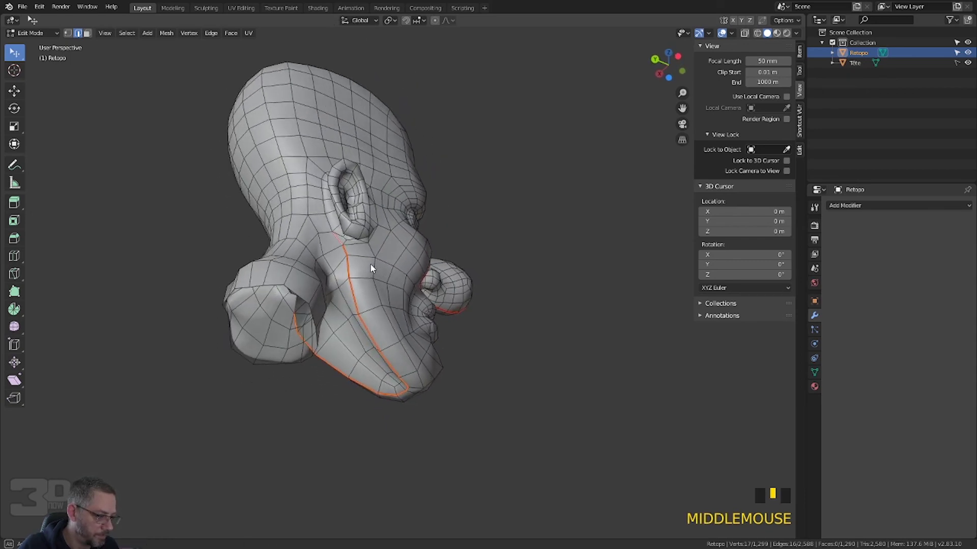
click(489, 240)
Step: Mark a seam around the back of the neck, joining both ends of the jawline seam behind the ears
middle_drag(489, 239, 587, 275)
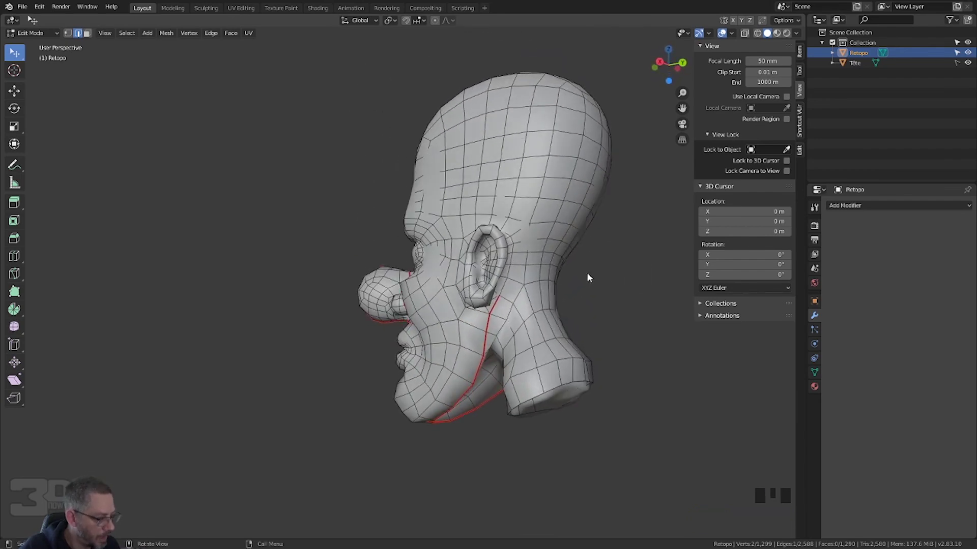
ctrl+click(517, 300)
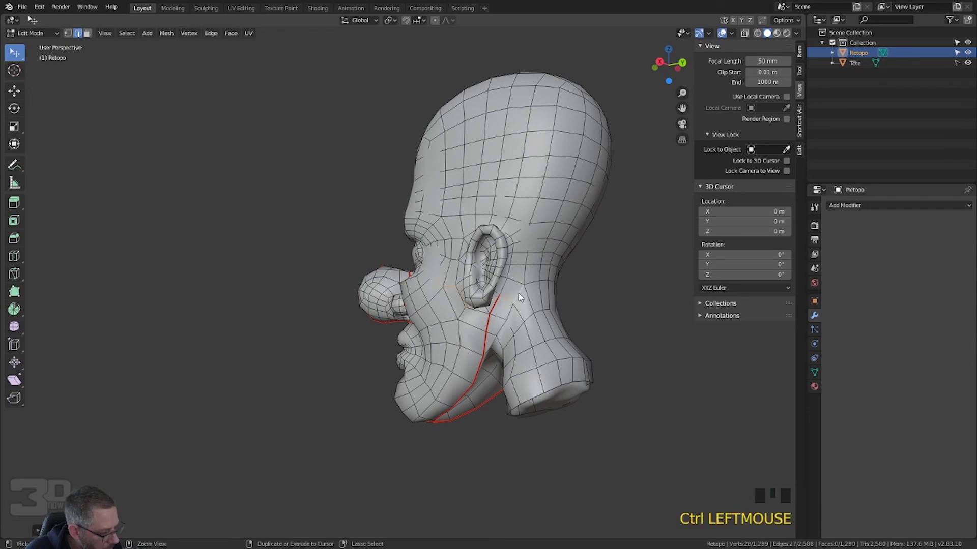
alt+click(517, 297)
middle_drag(517, 297, 348, 183)
scroll(441, 197, up, 3)
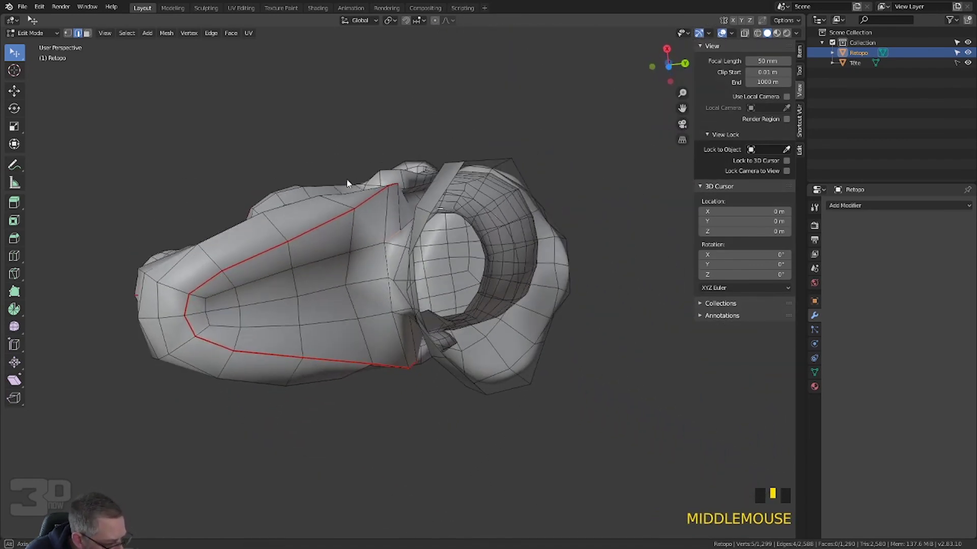
ctrl+alt+click(386, 259)
key(ctrl+z)
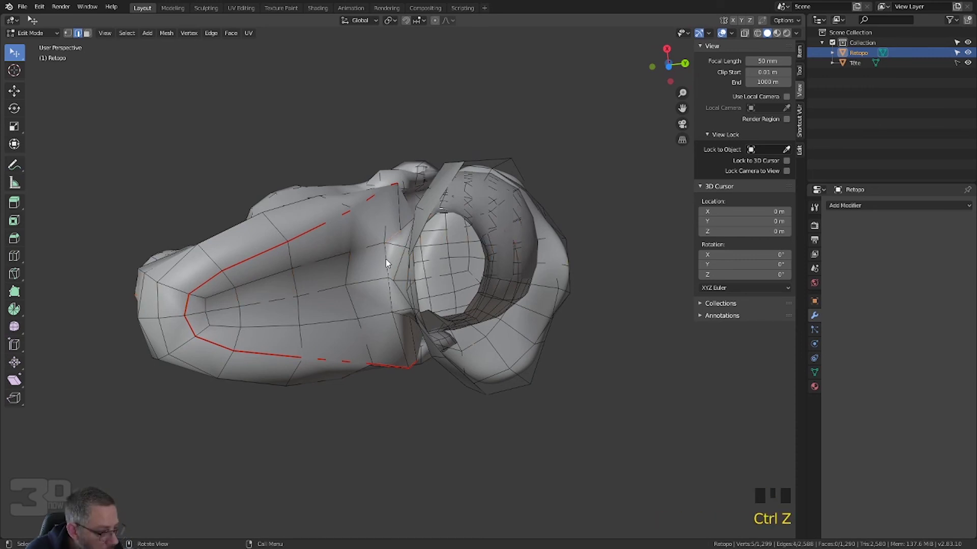
alt+shift+click(386, 258)
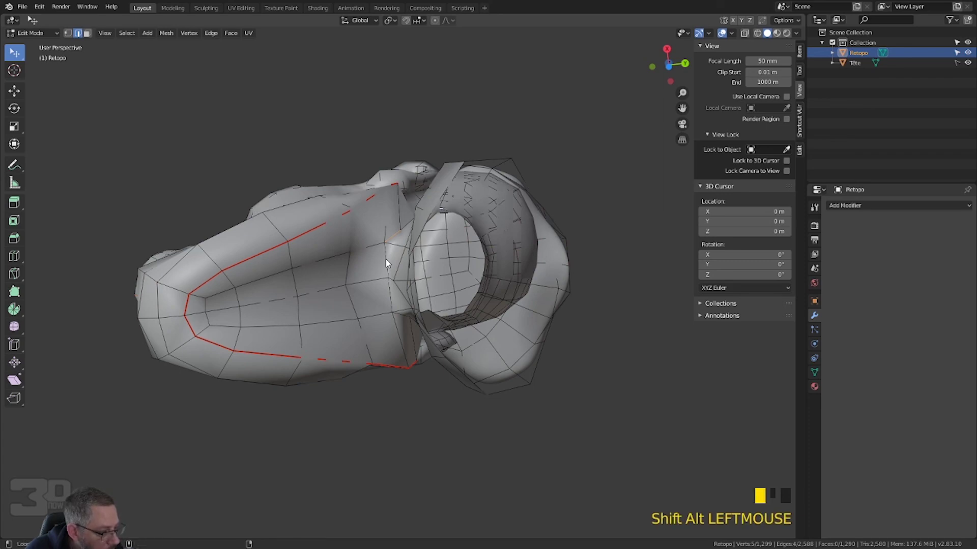
middle_drag(386, 258, 377, 276)
alt+shift+click(397, 261)
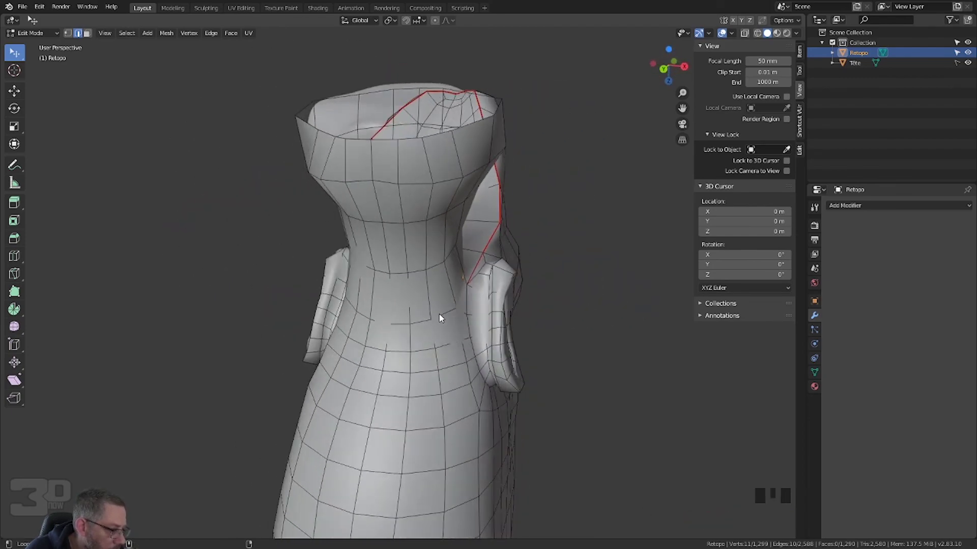
alt+shift+click(439, 317)
middle_drag(438, 317, 418, 274)
shift+click(380, 312)
shift+click(393, 289)
right_click(434, 313)
click(434, 313)
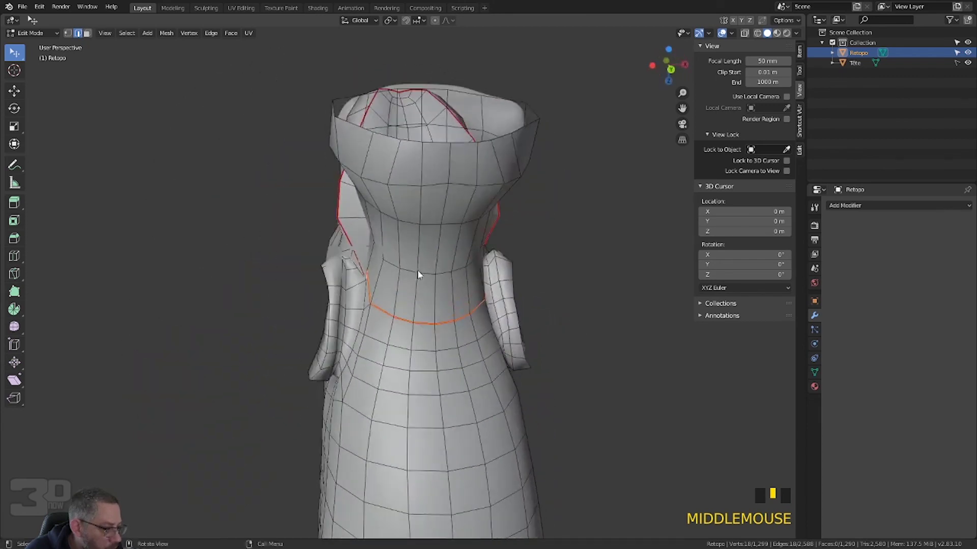
Step: Mark a vertical seam down the back of the neck, from the neck loop to the open lower border
click(437, 310)
ctrl+click(448, 164)
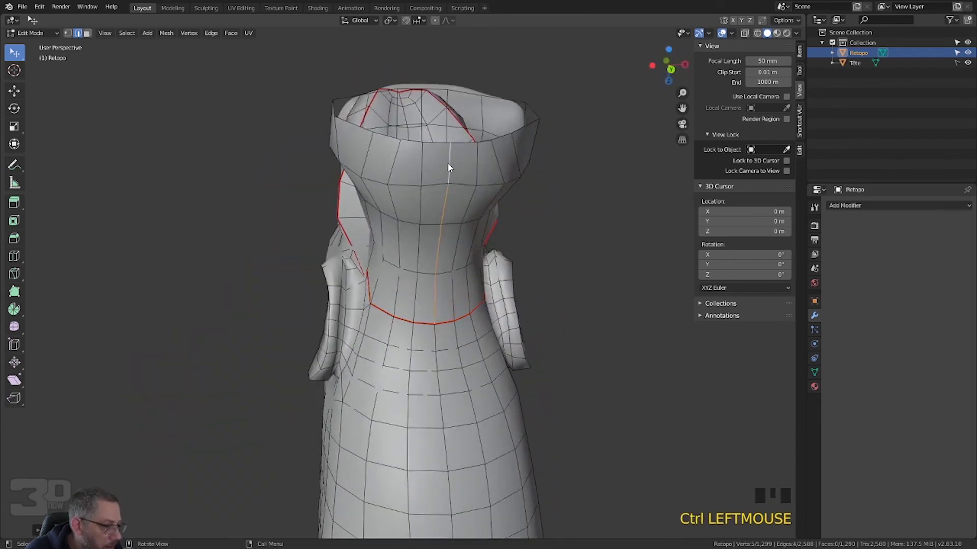
right_click(448, 164)
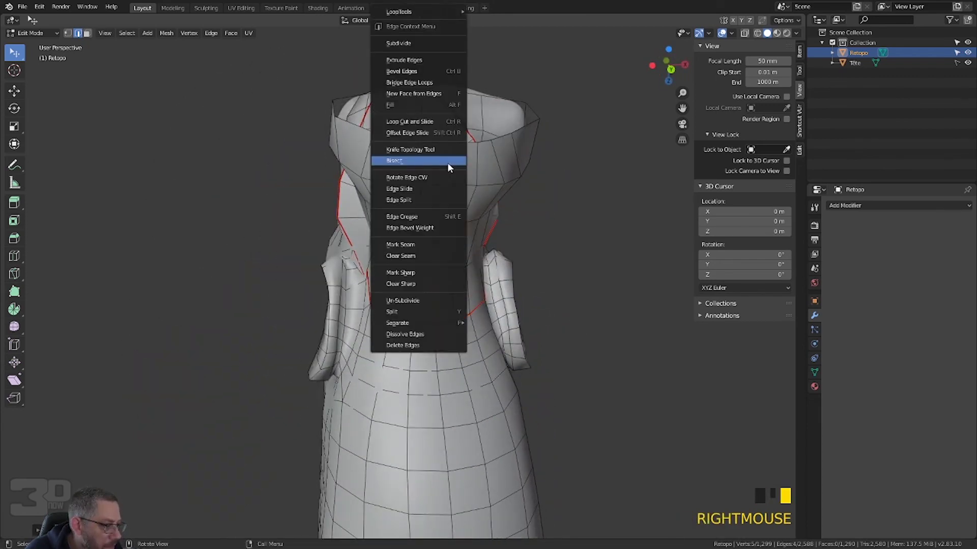
click(407, 245)
scroll(438, 245, down, 2)
click(528, 264)
Step: Select the edges surrounding the base of one ear, closing the loop at the lobe, and mark them as a seam
middle_drag(528, 264, 576, 242)
scroll(414, 279, up, 3)
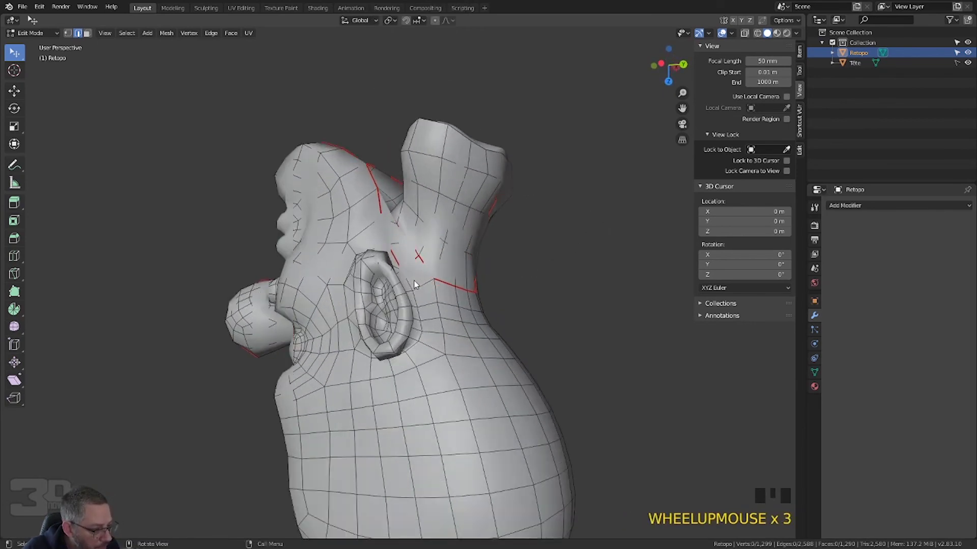
middle_drag(414, 279, 413, 319)
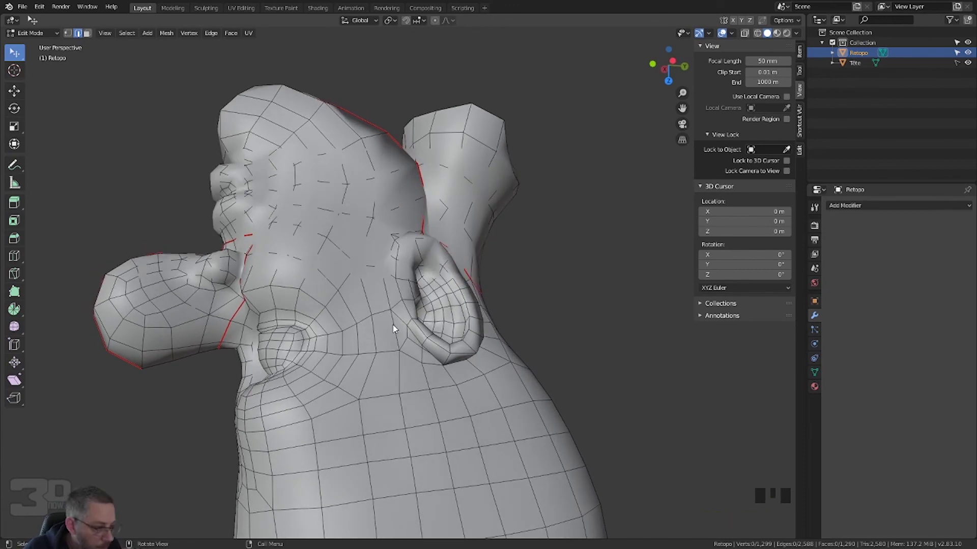
middle_drag(393, 328, 401, 307)
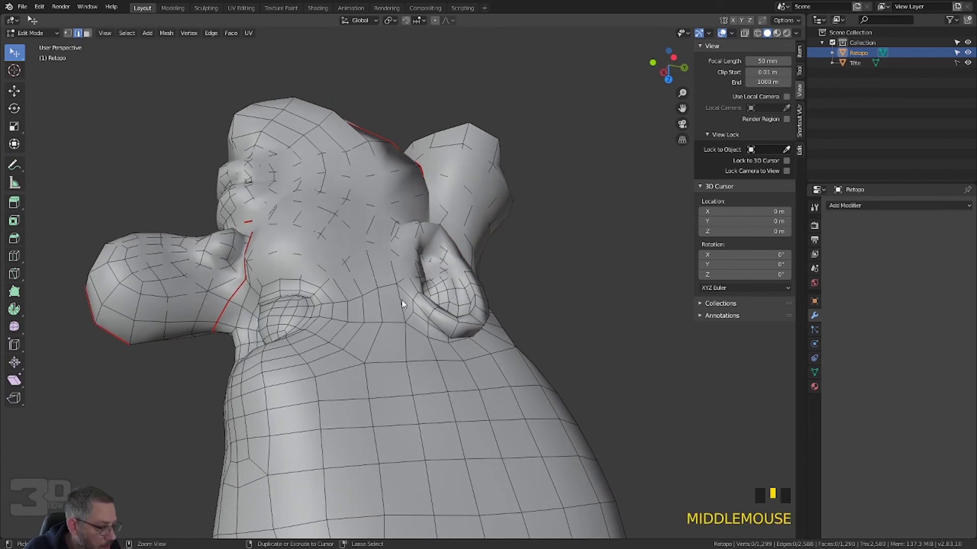
alt+click(400, 301)
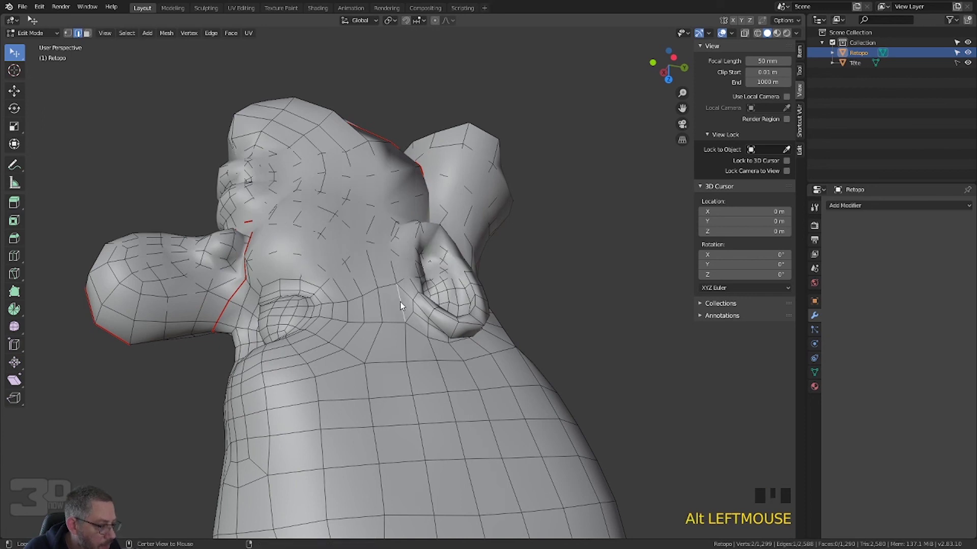
alt+shift+click(394, 269)
alt+shift+click(418, 333)
alt+shift+middle_click(459, 335)
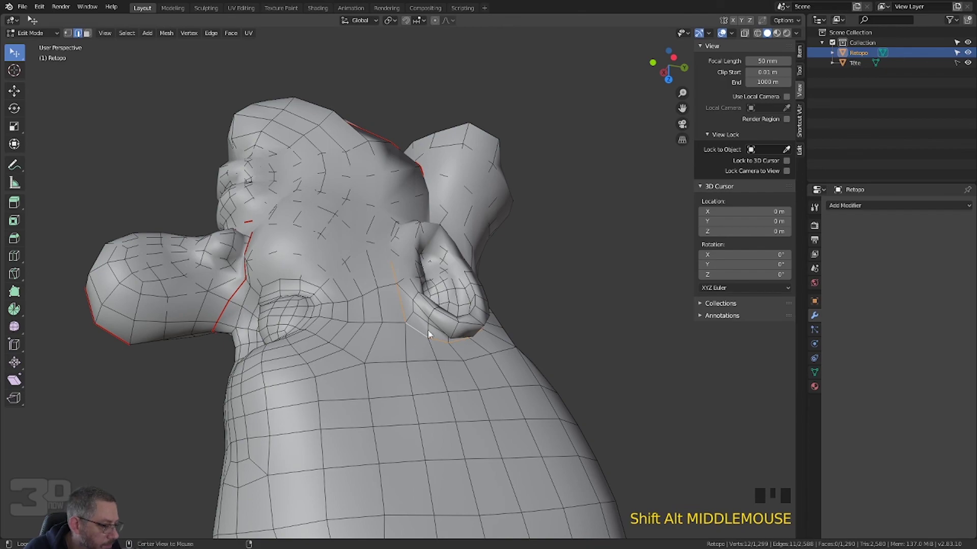
middle_drag(429, 334, 395, 324)
scroll(381, 331, up, 2)
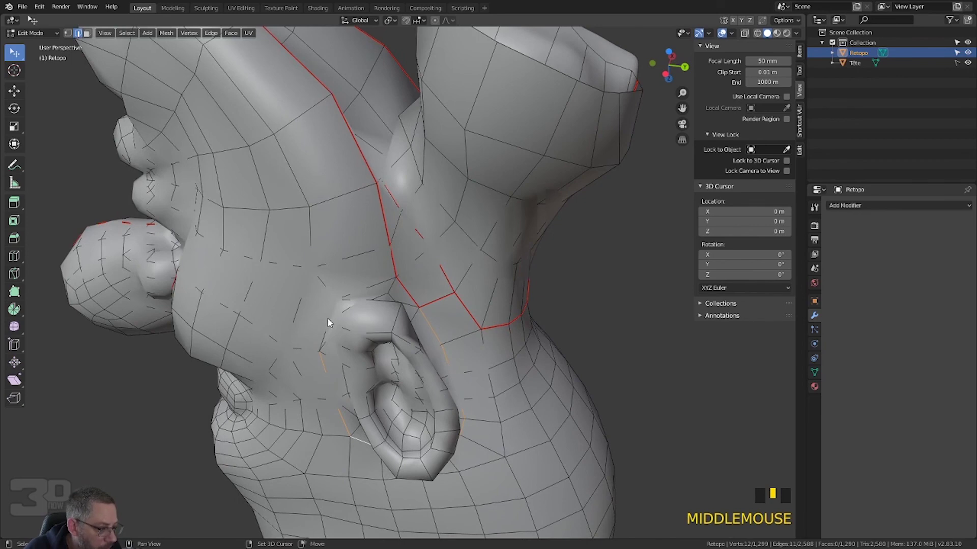
shift+click(348, 303)
shift+click(369, 284)
right_drag(378, 298, 379, 288)
Step: Select the edge loop surrounding the base of the other ear, from behind the ear around to the front, and mark it as a seam
scroll(379, 288, down, 5)
middle_drag(457, 312, 288, 294)
scroll(413, 285, up, 2)
scroll(413, 289, up, 1)
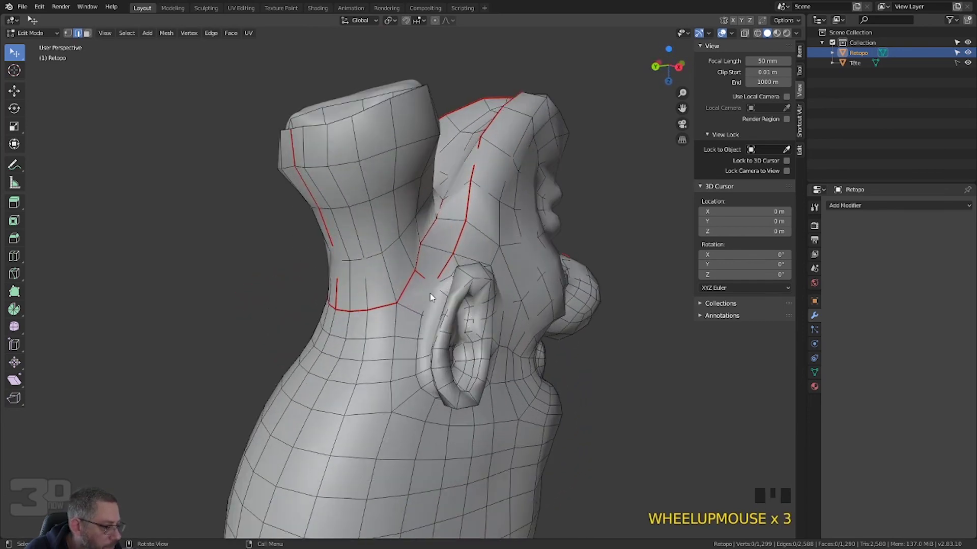
ctrl+click(429, 304)
ctrl+alt+click(421, 321)
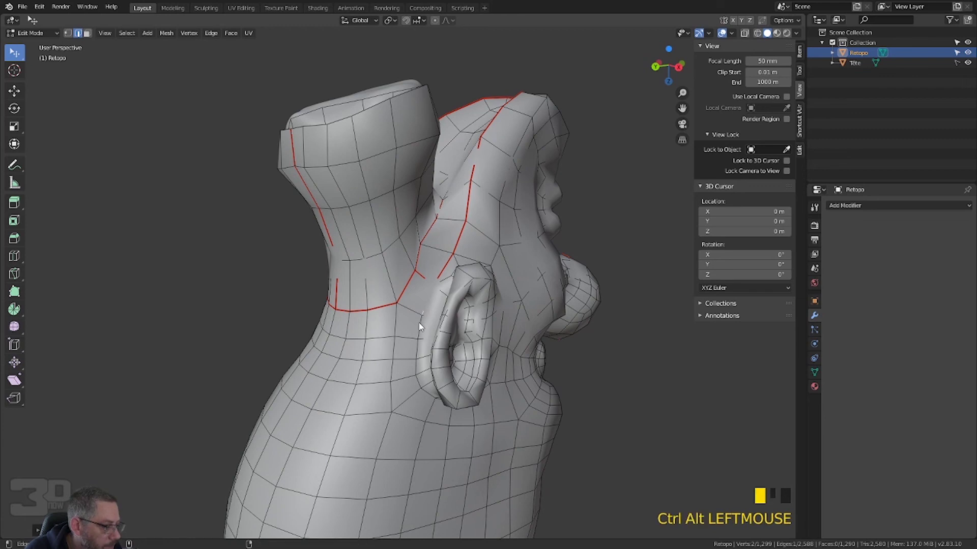
click(425, 300)
alt+shift+click(420, 327)
alt+shift+middle_click(391, 337)
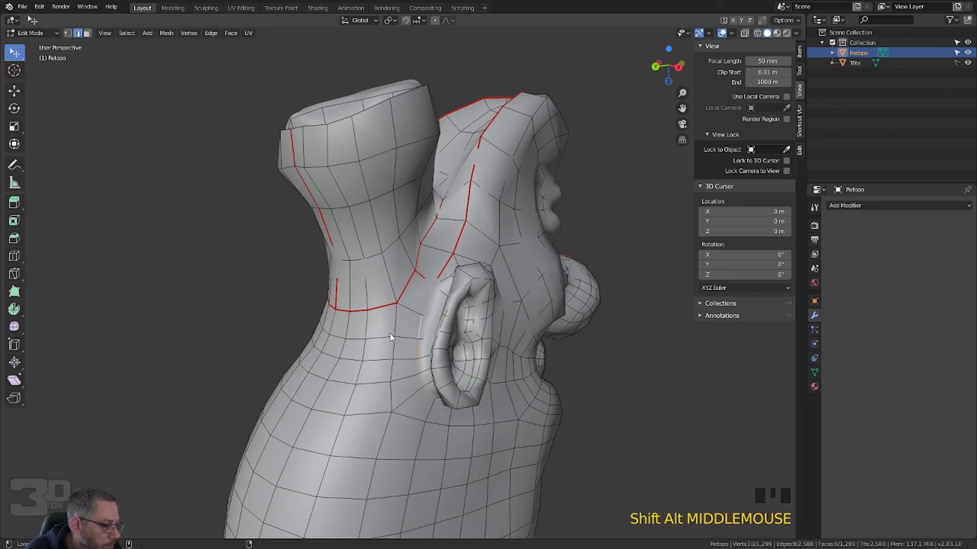
alt+shift+click(497, 345)
alt+shift+click(502, 339)
middle_drag(502, 338, 472, 345)
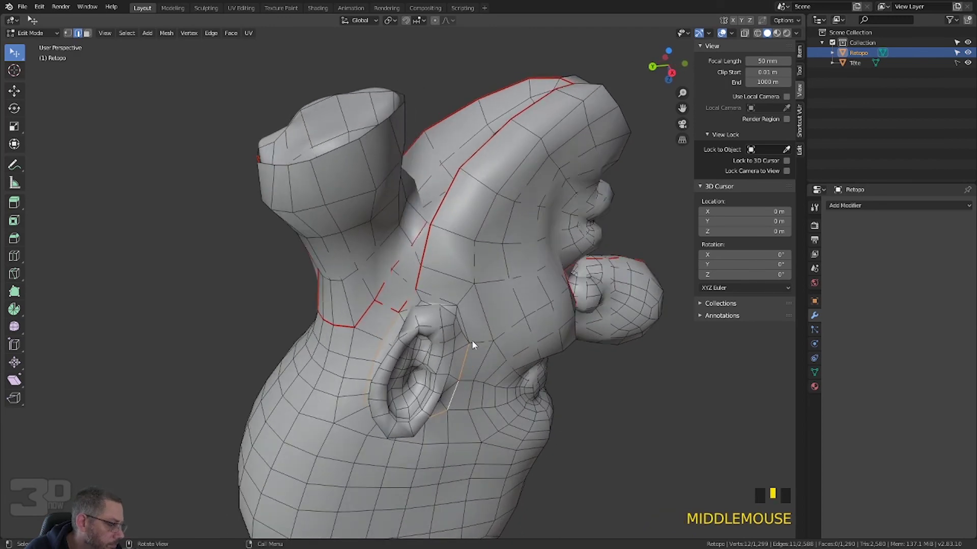
alt+shift+click(464, 325)
alt+shift+click(437, 294)
alt+middle_click(484, 289)
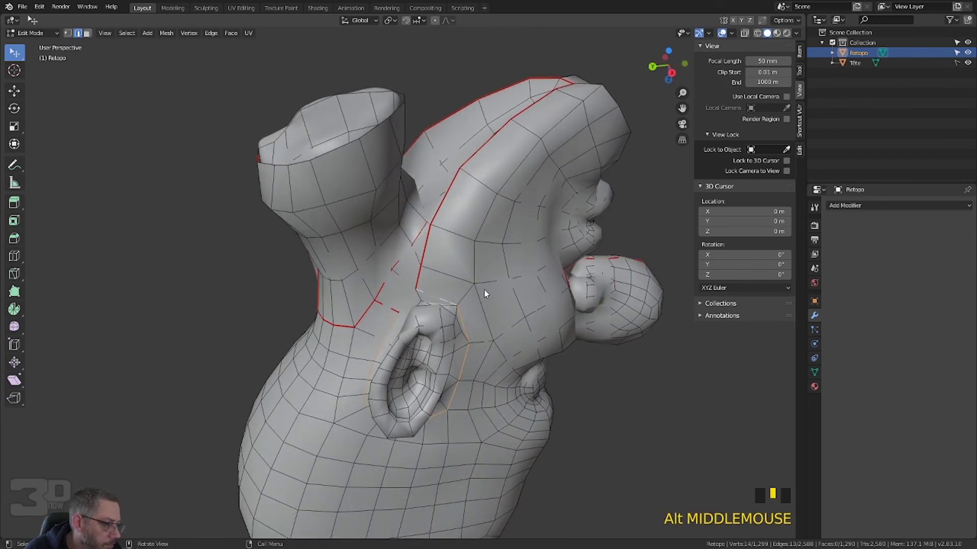
right_click(477, 291)
click(465, 291)
Step: Mark a seam along the skull's centre line, from the seam at the back of the neck over the crown to the upper forehead
scroll(509, 295, down, 2)
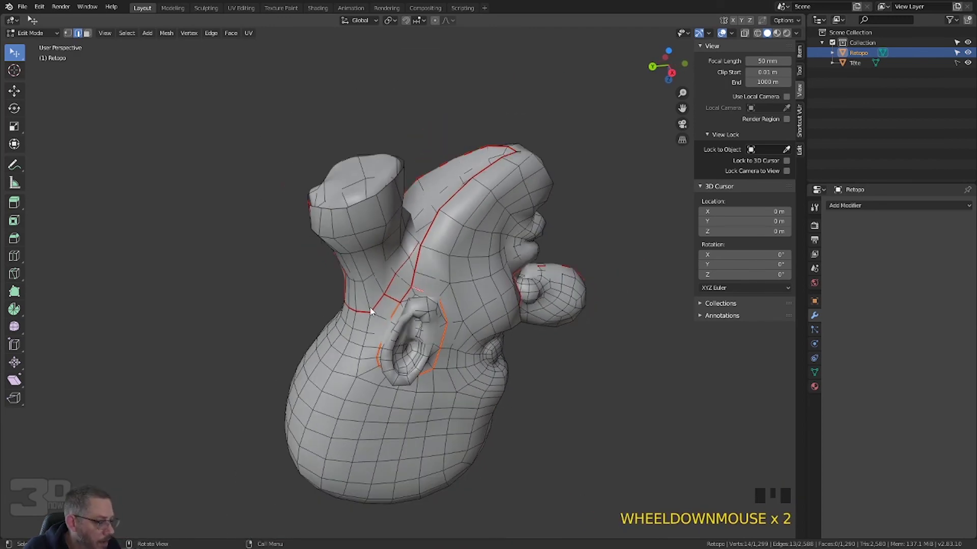
click(331, 308)
middle_drag(331, 308, 419, 219)
click(400, 297)
scroll(400, 310, down, 2)
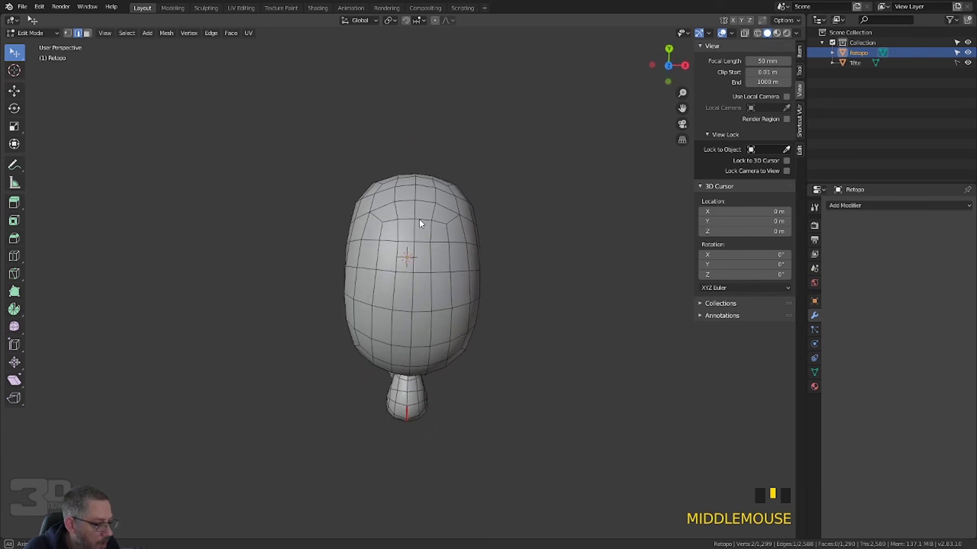
ctrl+click(413, 333)
middle_drag(426, 335, 450, 272)
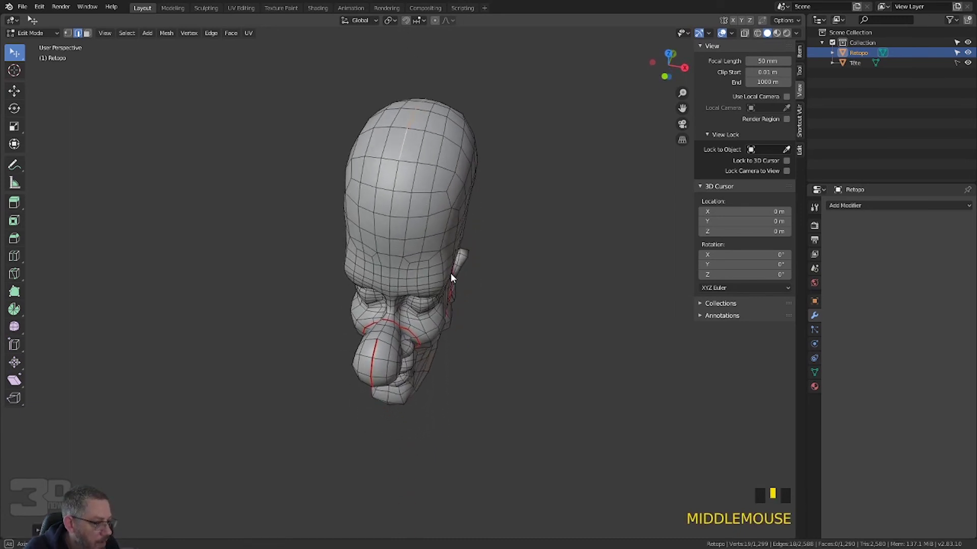
middle_drag(420, 208, 501, 213)
ctrl+click(464, 148)
middle_drag(482, 170, 599, 175)
right_click(543, 191)
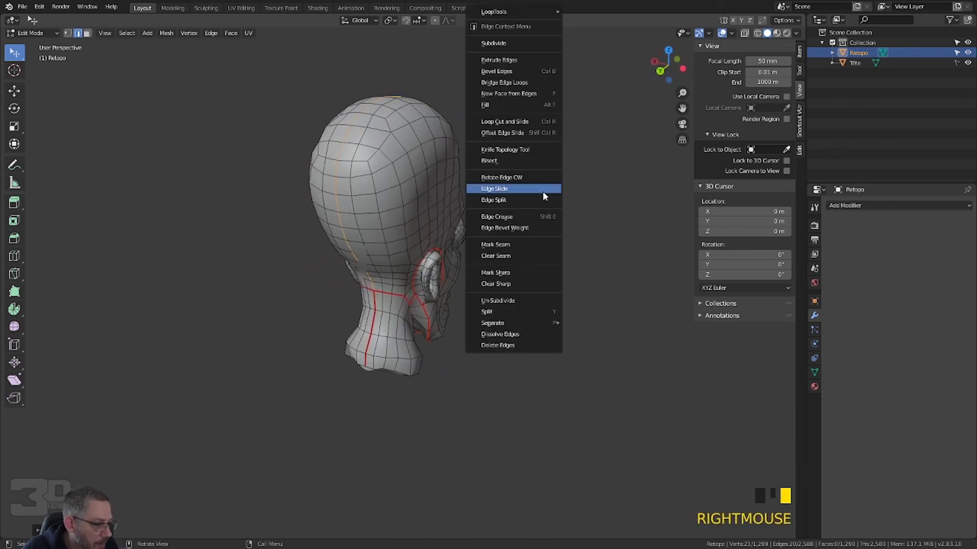
click(511, 245)
Step: Create a new material for the head and feed its Base Color from an Image Texture
middle_drag(520, 255, 465, 243)
scroll(464, 251, down, 2)
scroll(464, 250, up, 3)
scroll(464, 254, up, 1)
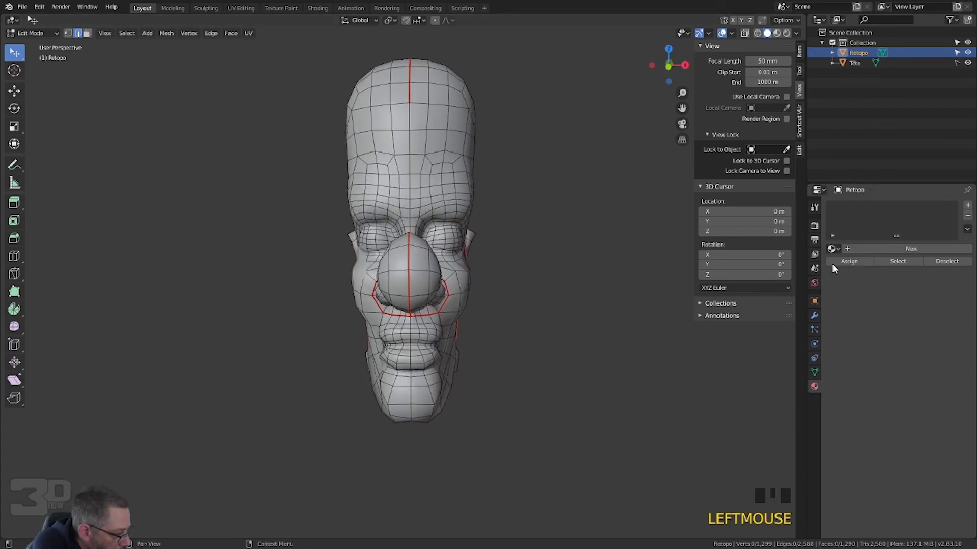
click(879, 249)
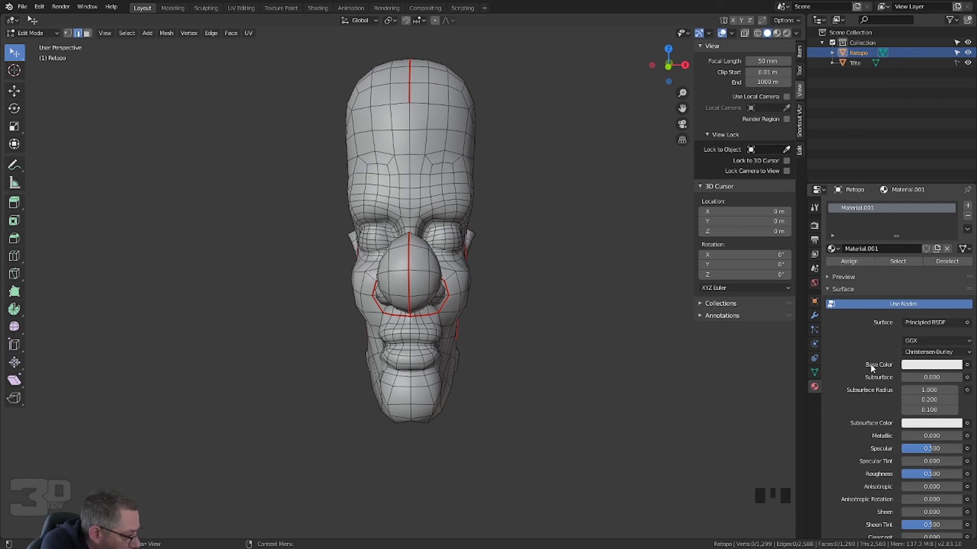
click(968, 366)
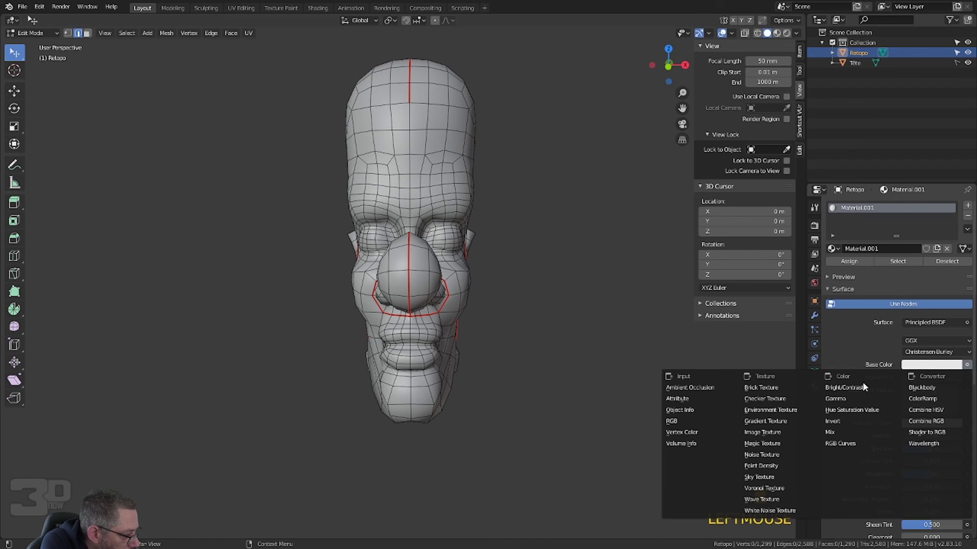
click(772, 434)
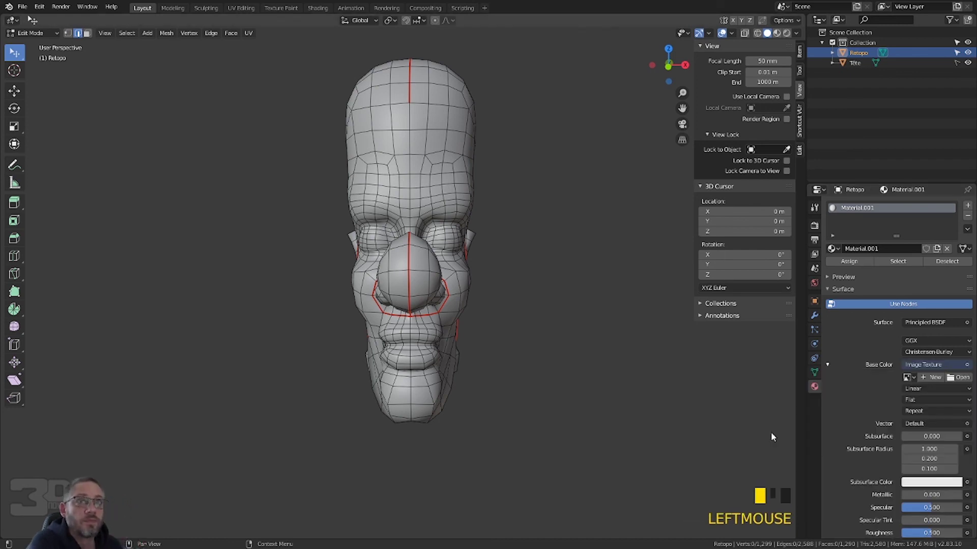
Step: Create a new 1024 x 1024 px image for the texture with the generated type UV Grid
click(933, 377)
click(933, 450)
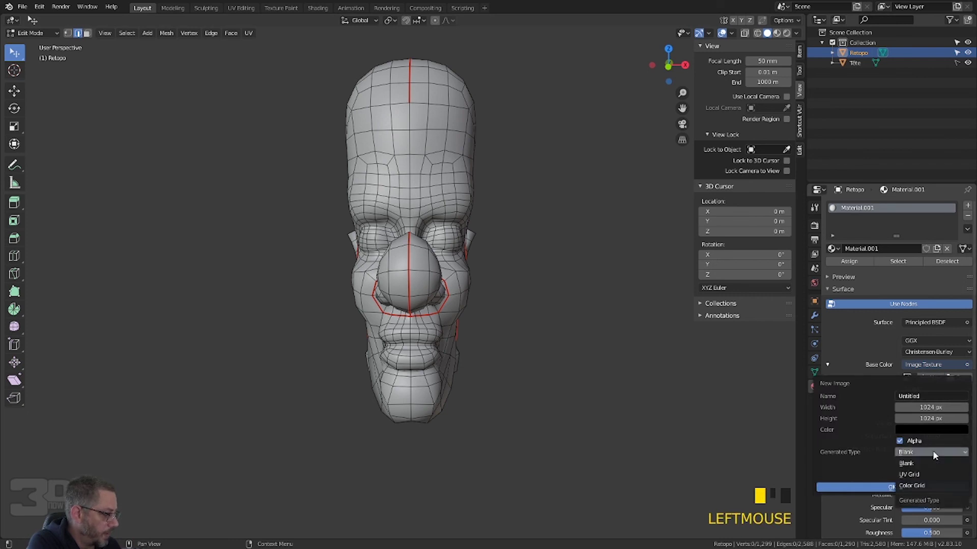
click(924, 479)
click(923, 487)
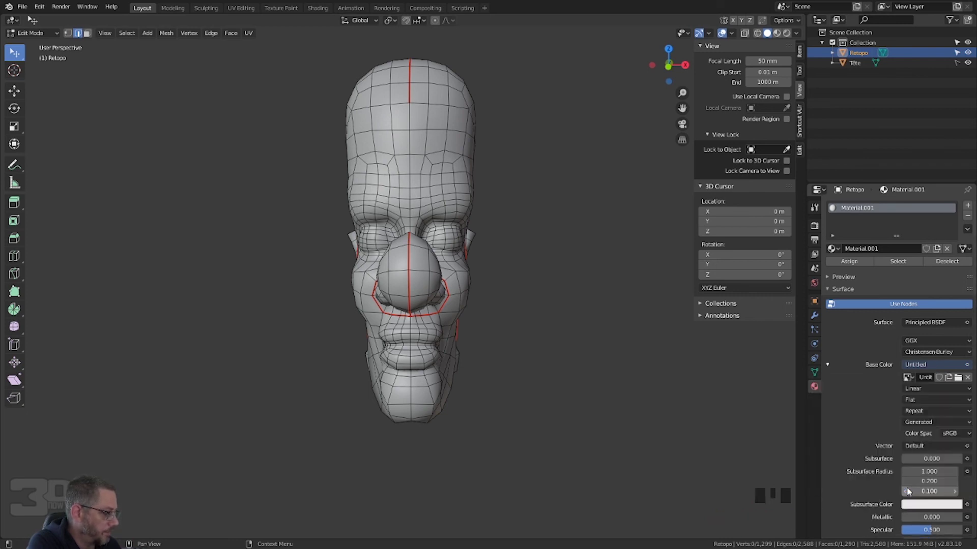
Step: Set the viewport shading color to Texture and check how the texture appears on the head
click(798, 32)
click(828, 172)
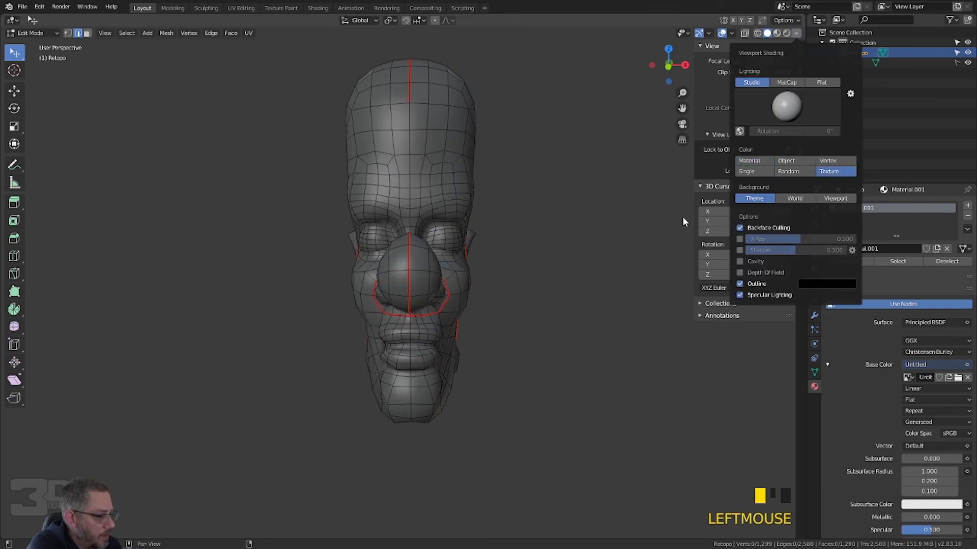
mouse_move(682, 215)
middle_down()
mouse_move(558, 262)
mouse_move(623, 251)
mouse_move(634, 227)
mouse_move(617, 220)
mouse_move(593, 168)
mouse_move(614, 159)
mouse_move(580, 231)
mouse_move(436, 253)
mouse_move(486, 256)
mouse_move(457, 276)
middle_up()
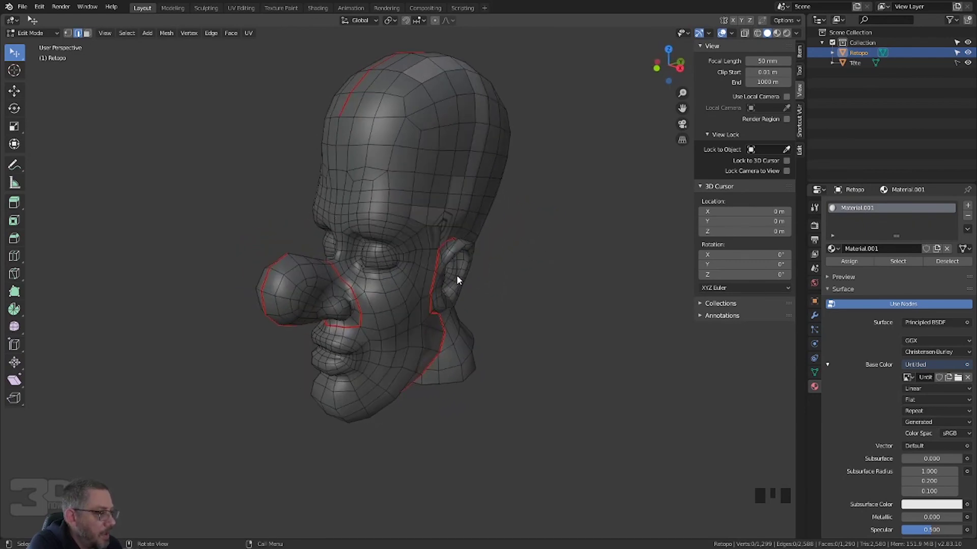
Step: Switch to the UV Editing workspace and work on the head in face selection mode
click(240, 8)
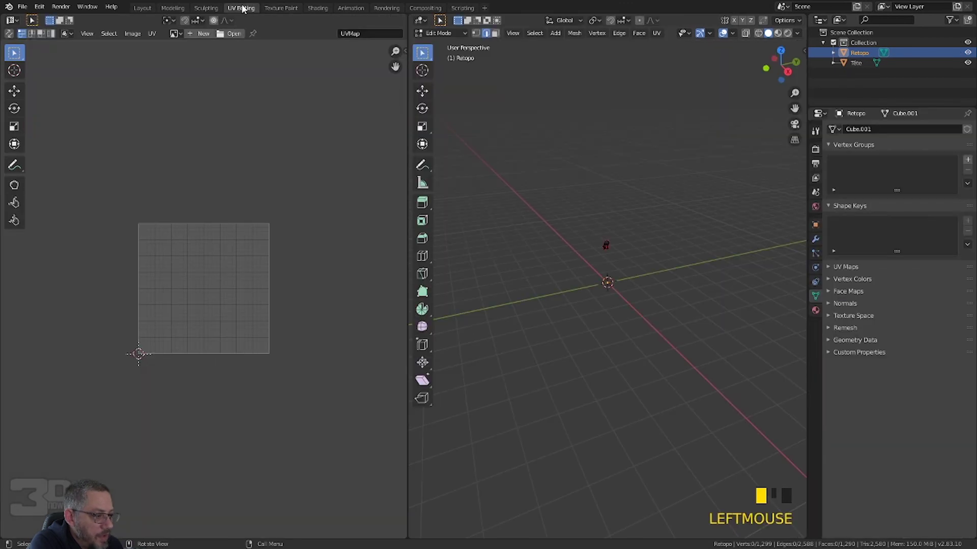
scroll(609, 233, up, 4)
scroll(598, 197, up, 3)
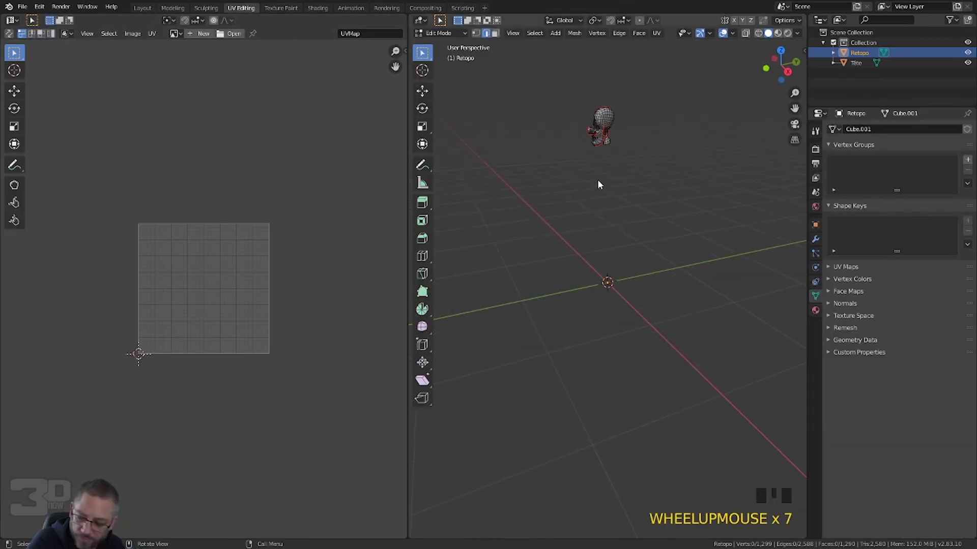
shift+middle_drag(588, 157, 631, 262)
scroll(660, 239, up, 5)
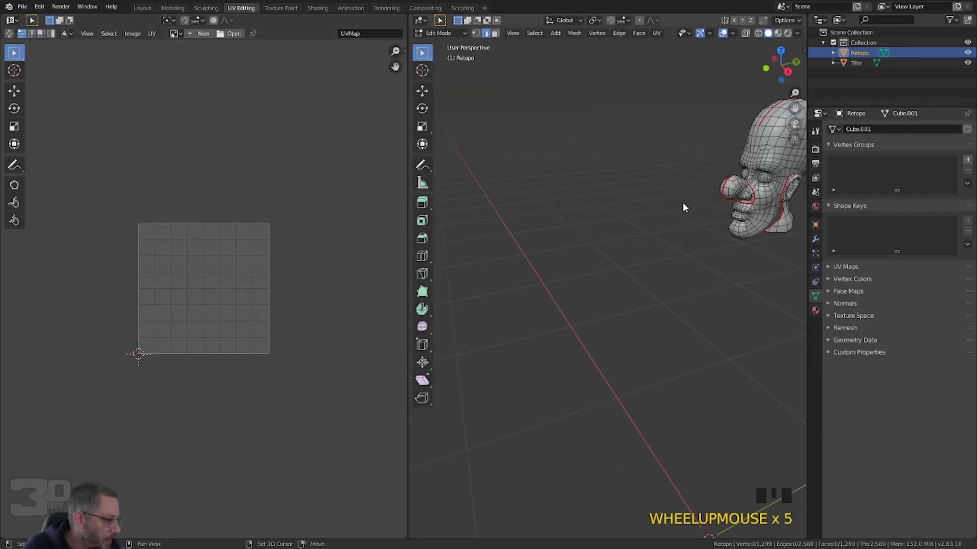
shift+middle_drag(683, 202, 599, 269)
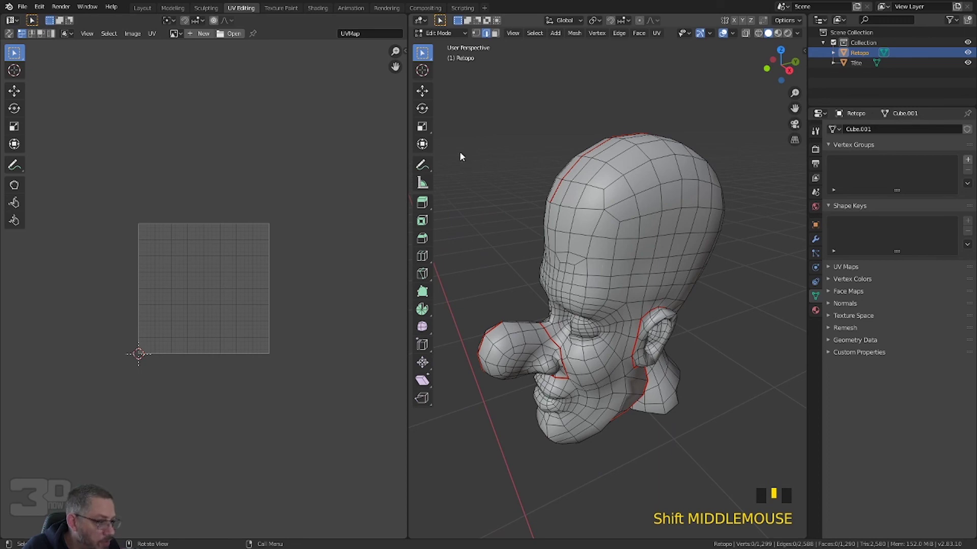
click(495, 33)
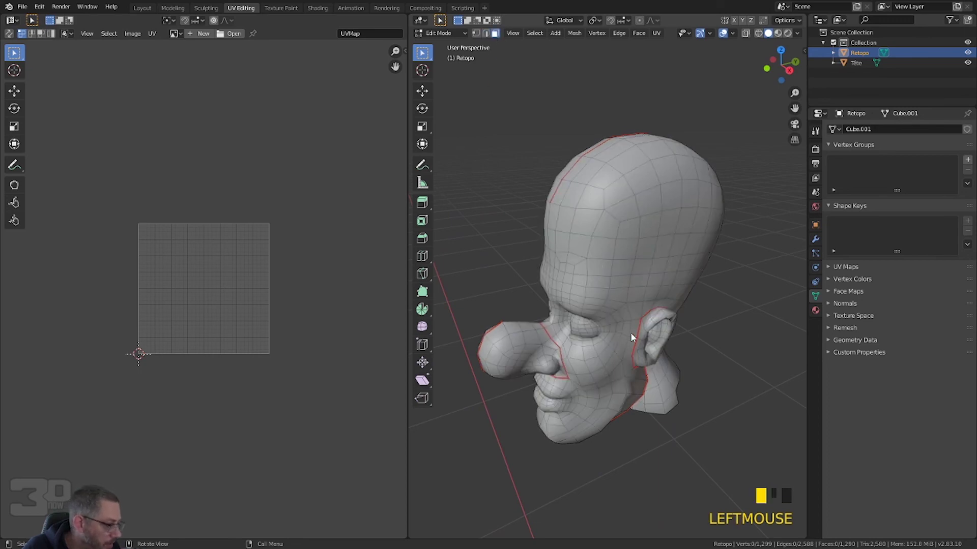
Step: Select a face on the ear and turn on UV sync selection in the UV editor
click(583, 350)
click(650, 328)
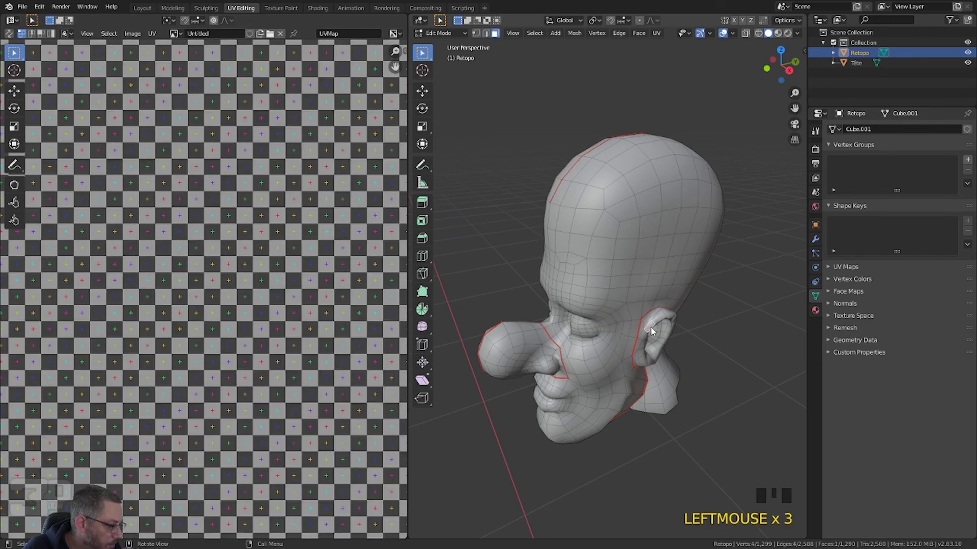
scroll(298, 288, down, 3)
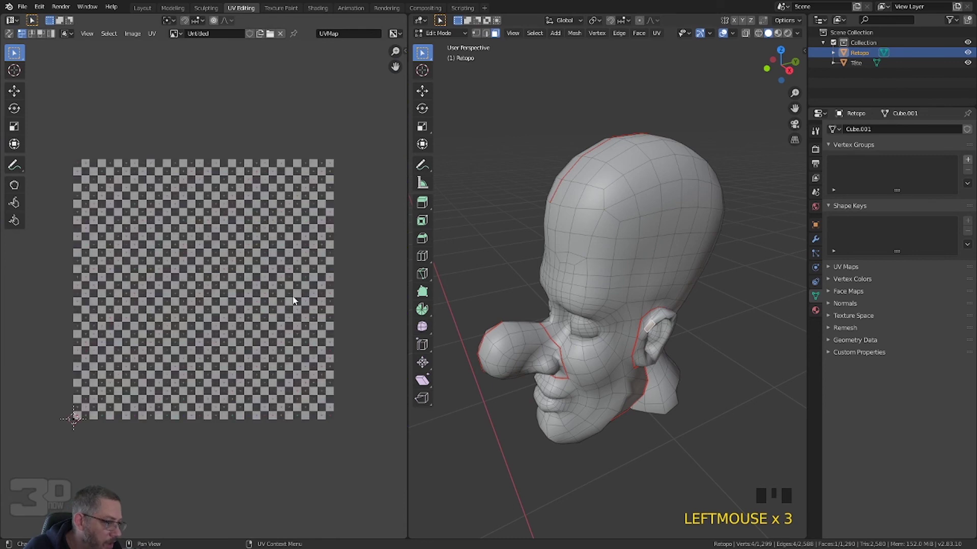
click(10, 34)
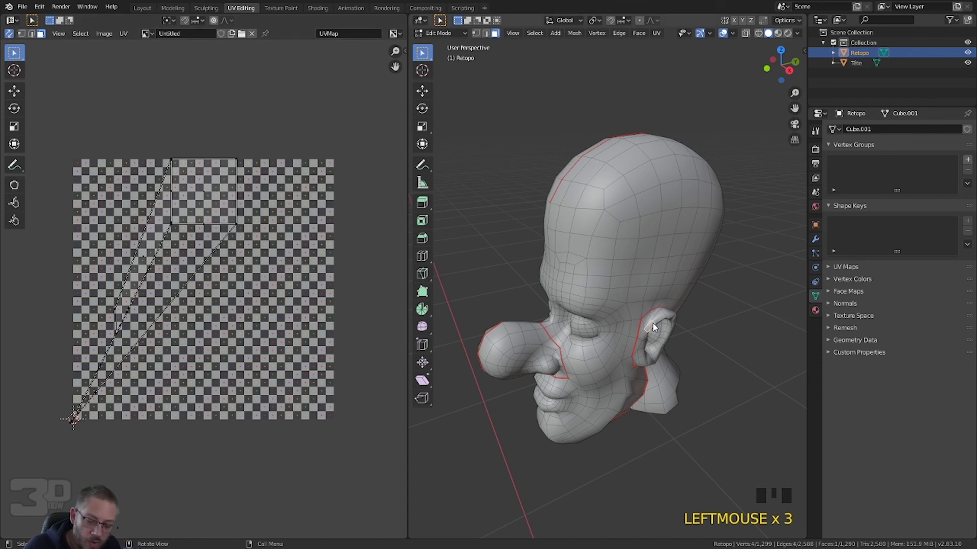
Step: Expand the selection to all linked ear faces, delimited by Seam, and unwrap them
key(ctrl+l)
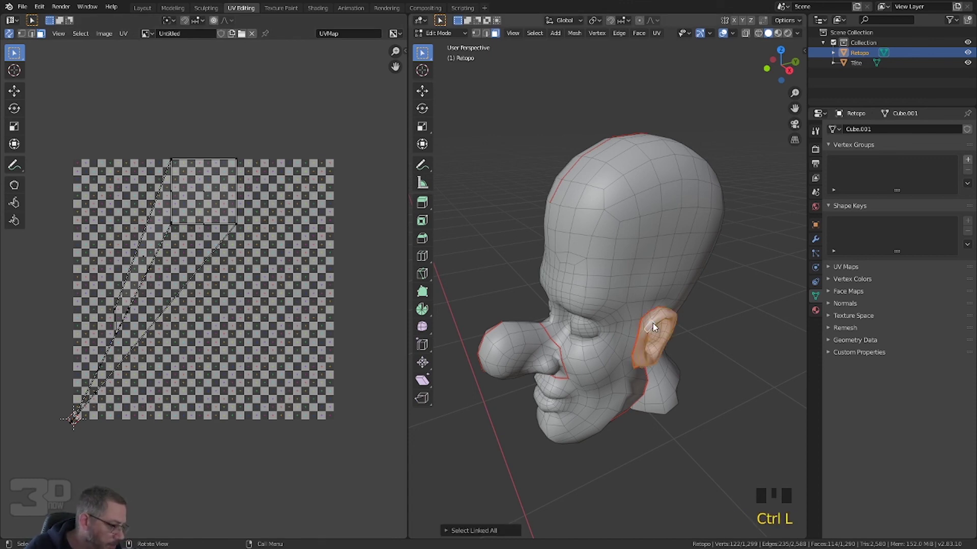
click(468, 530)
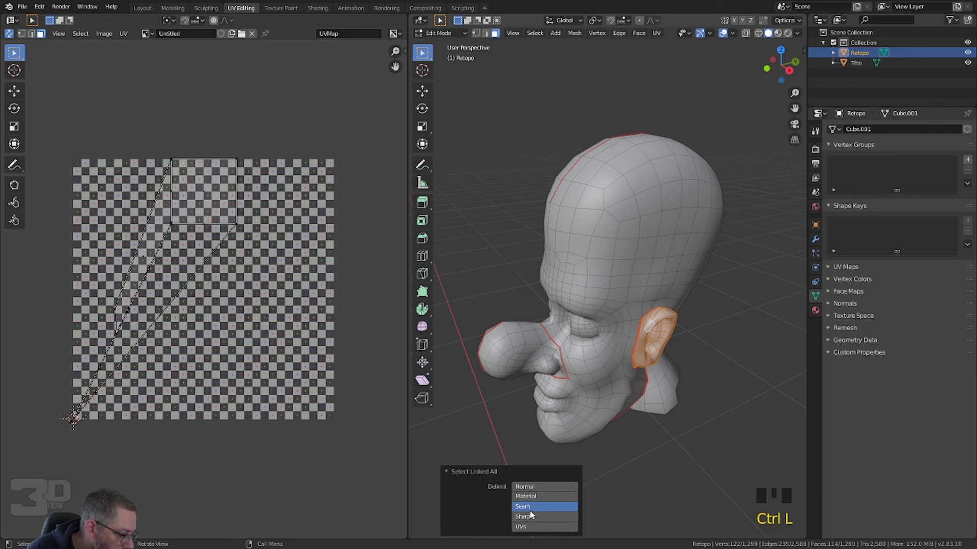
middle_drag(580, 392, 639, 404)
right_click(649, 281)
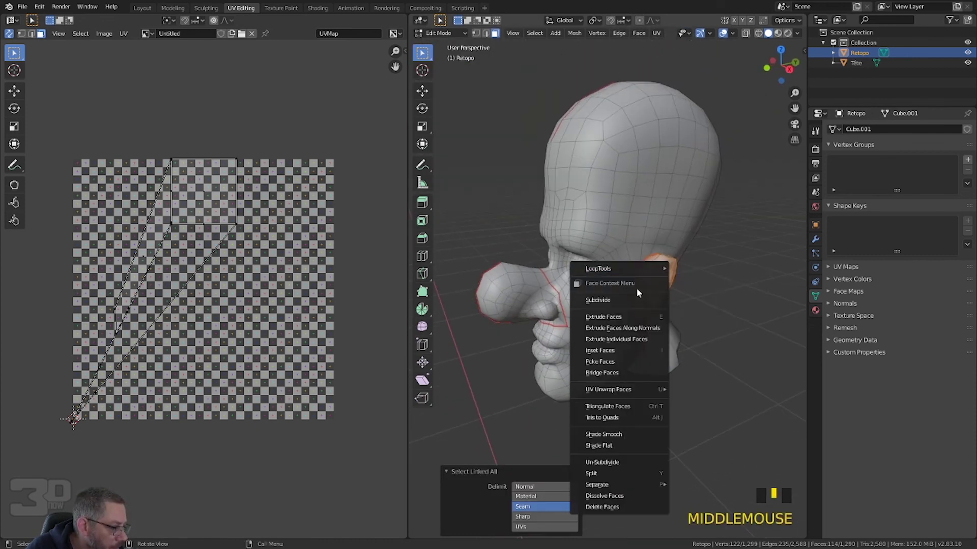
mouse_move(648, 394)
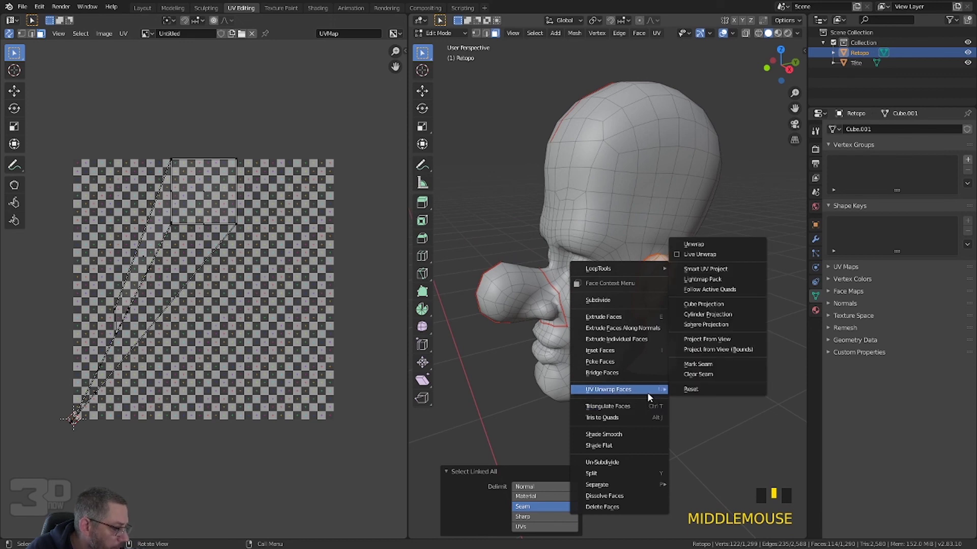
click(702, 245)
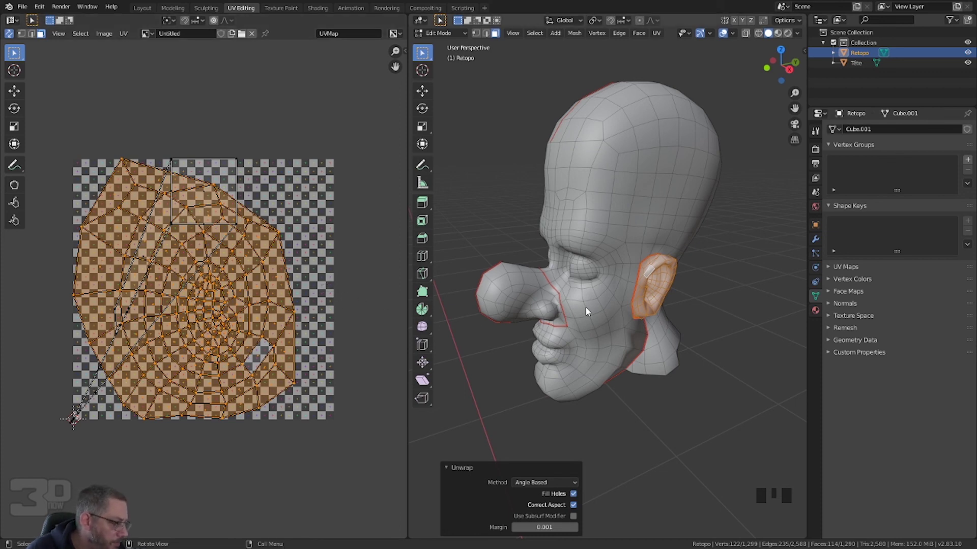
Step: Select all the nose faces enclosed by the nose seam
click(550, 302)
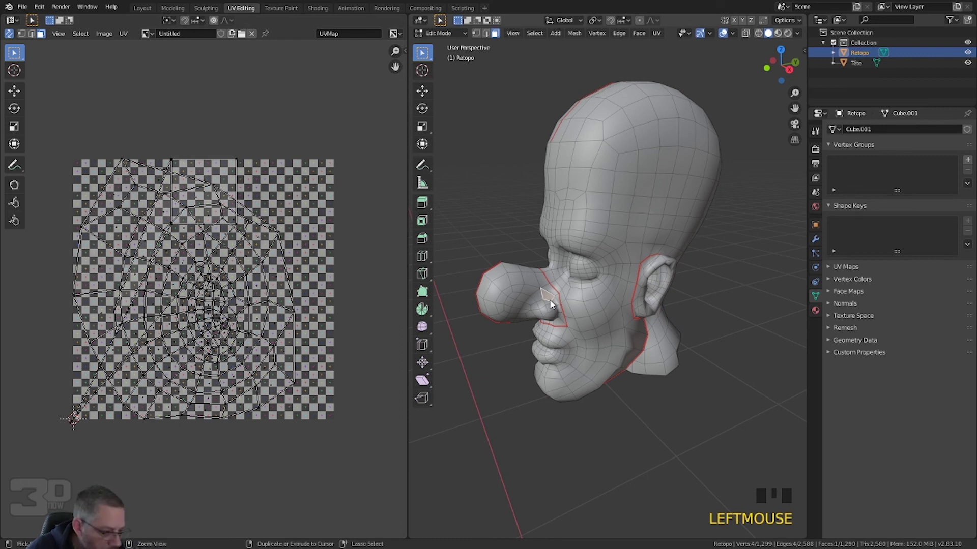
key(ctrl+l)
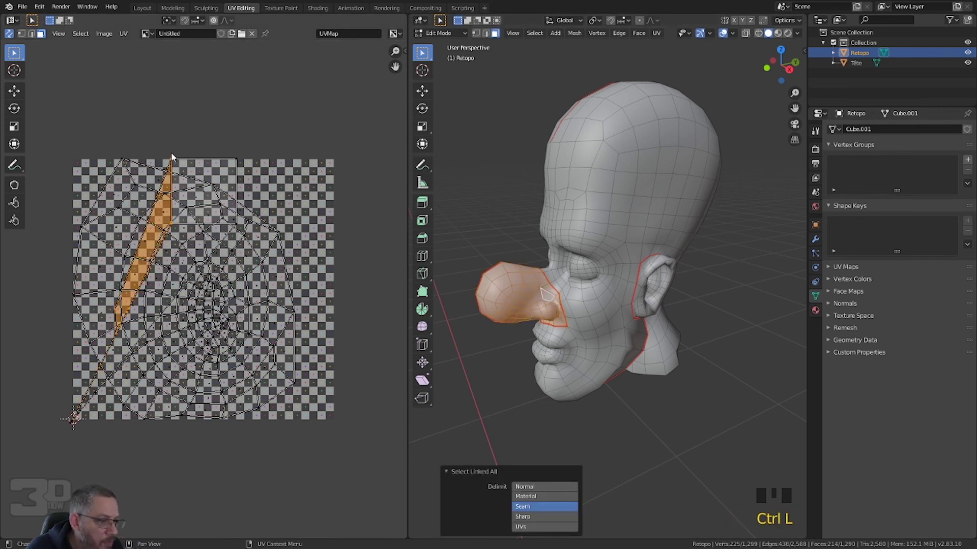
Step: Turn off UV sync selection and unlink the UV grid image from the UV editor
click(9, 33)
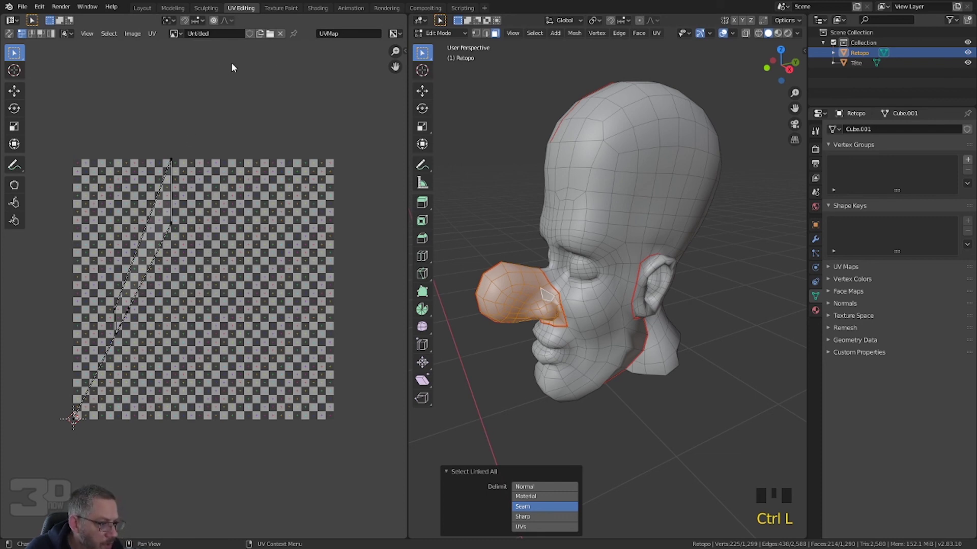
double_click(281, 34)
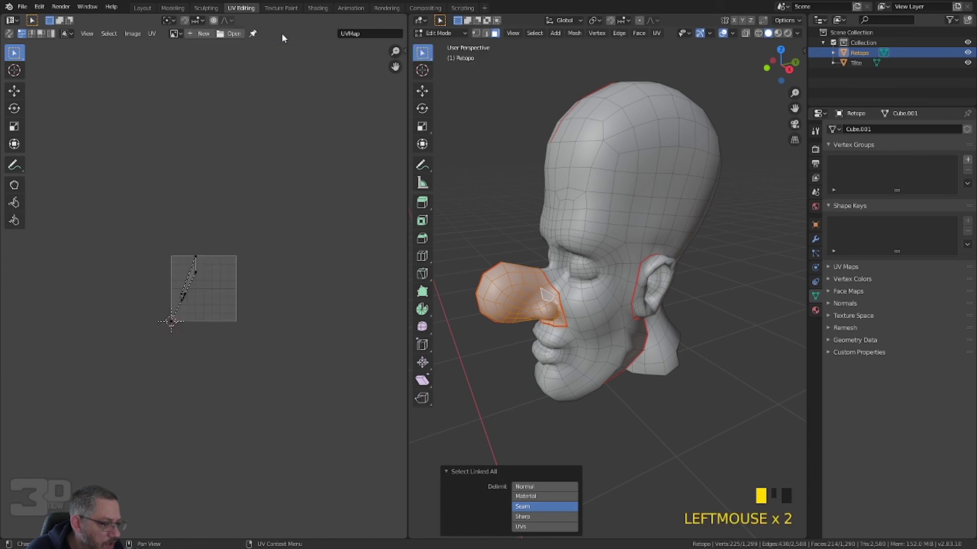
scroll(194, 280, up, 6)
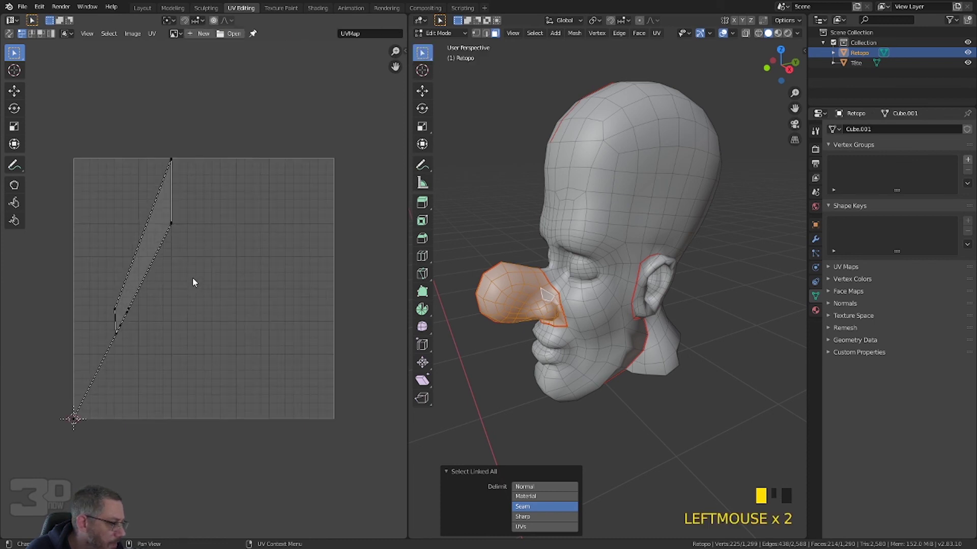
middle_drag(192, 294, 250, 242)
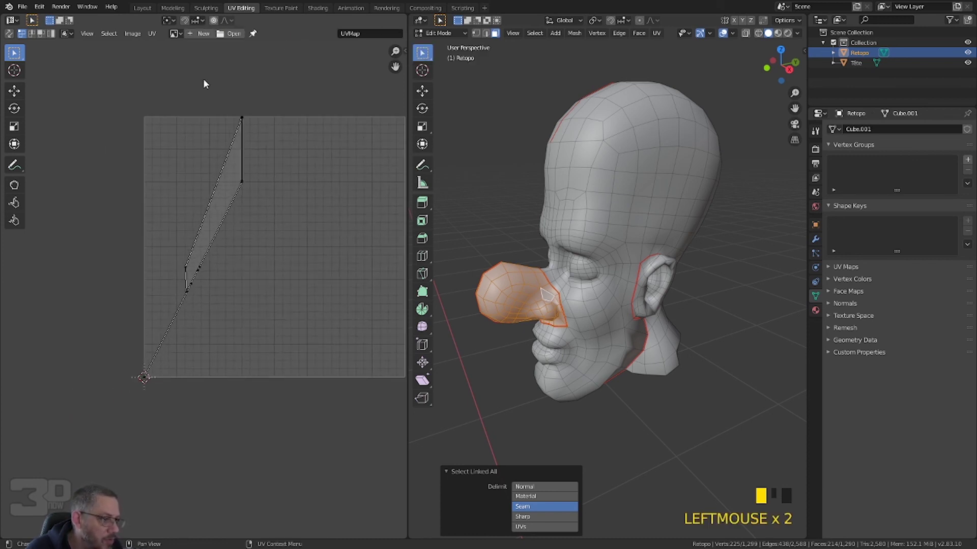
click(176, 34)
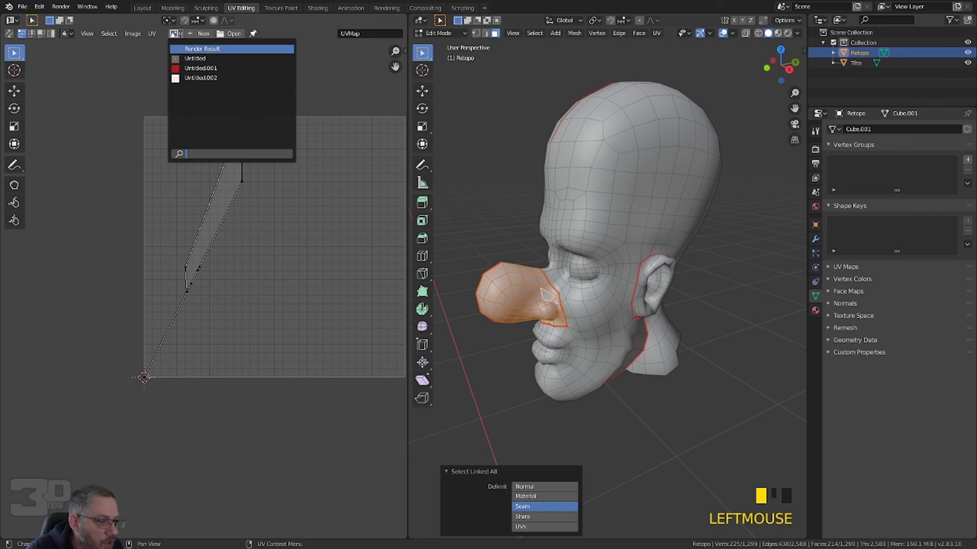
key(Down)
key(Down)
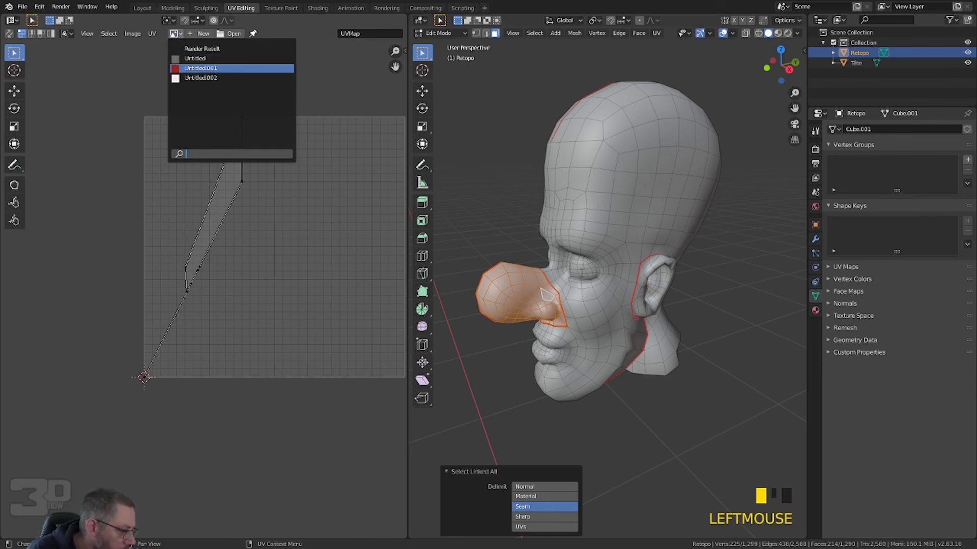
Step: Unwrap the selected nose faces and inspect the resulting UV island up close
right_click(602, 213)
mouse_move(602, 213)
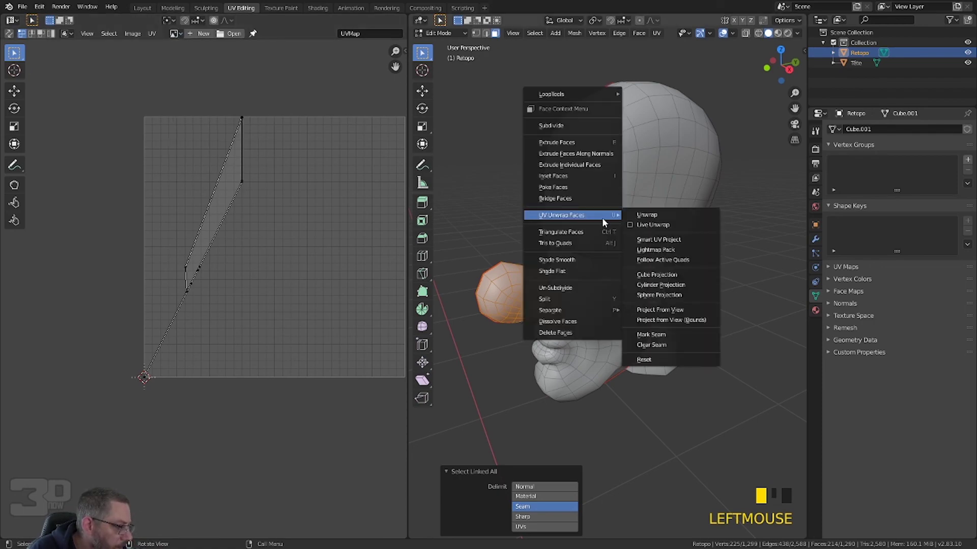
click(646, 215)
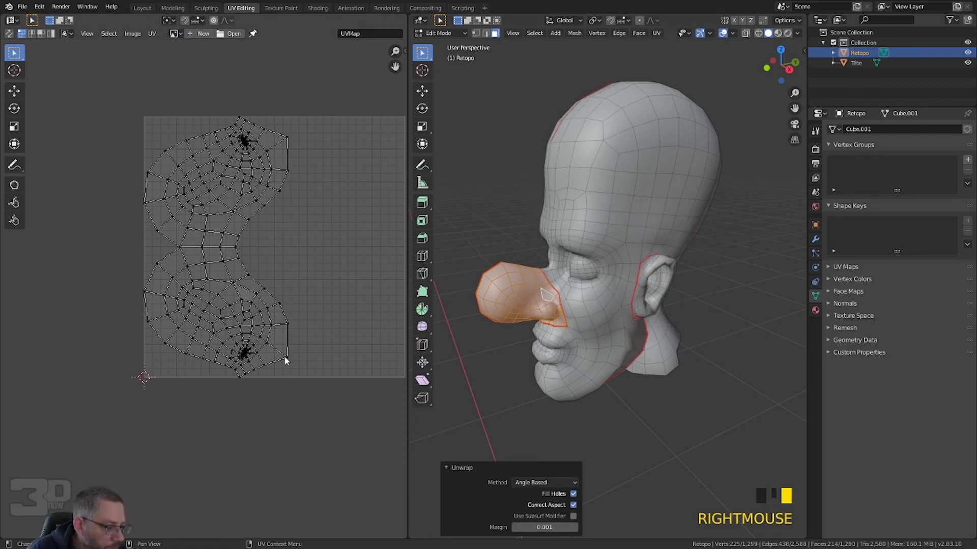
scroll(243, 362, up, 5)
scroll(259, 344, up, 5)
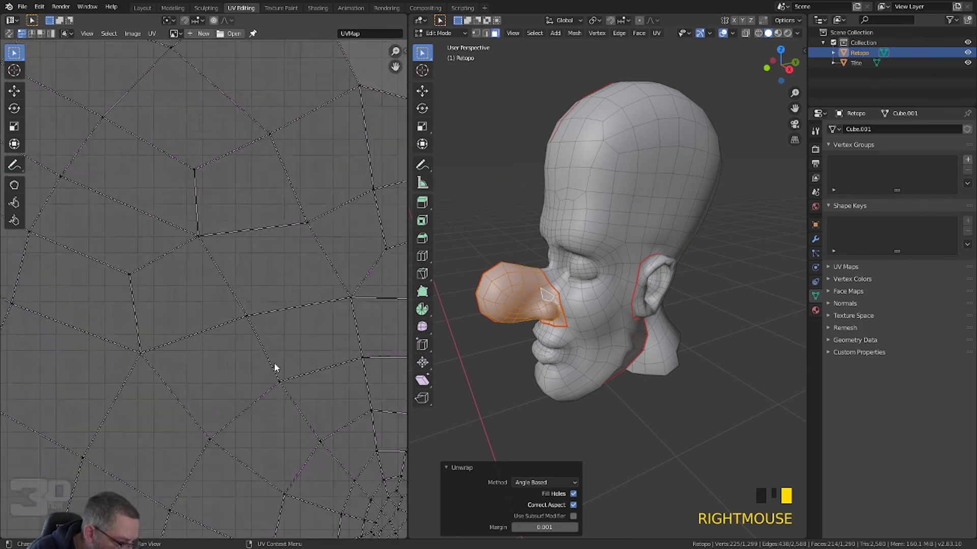
middle_drag(275, 363, 236, 321)
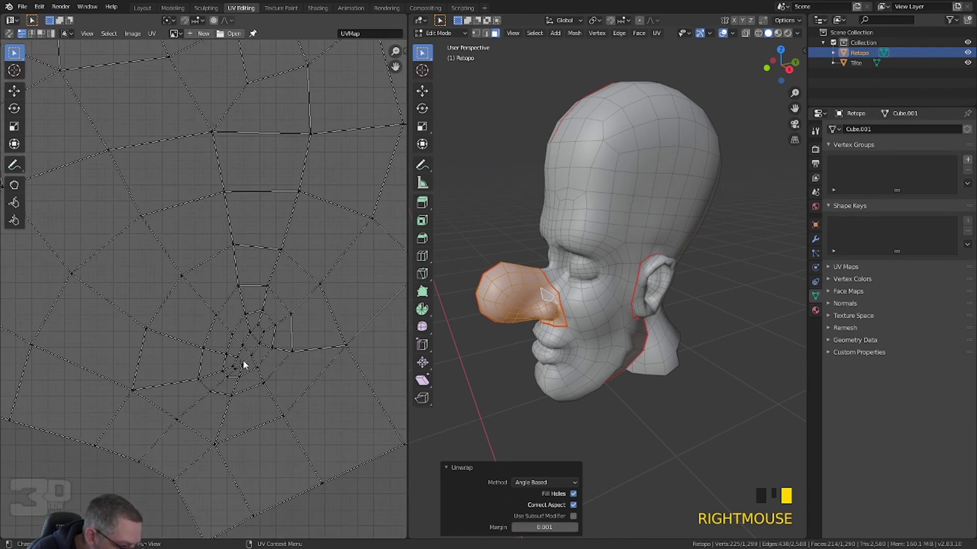
scroll(252, 331, down, 8)
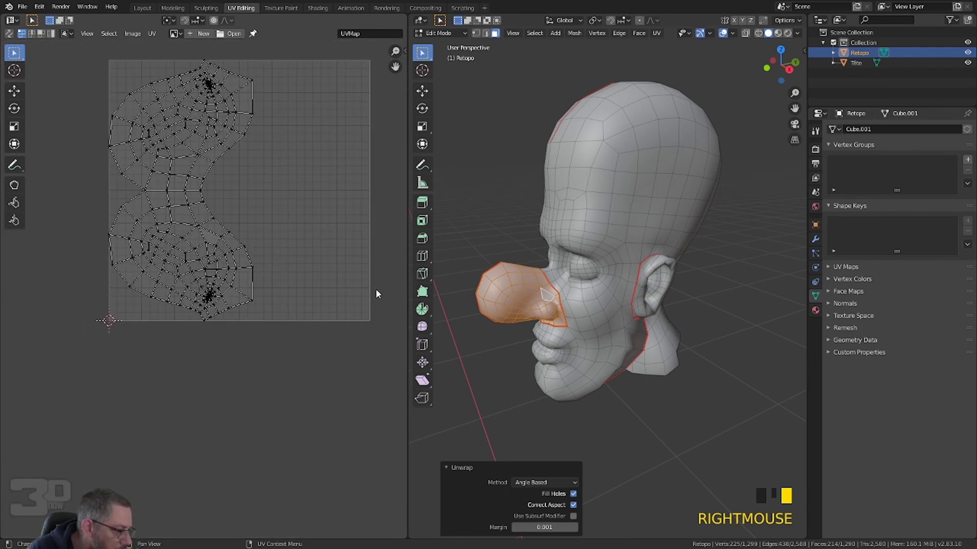
Step: Select all linked neck faces, delimited by Seam, and unwrap them
middle_drag(562, 323, 540, 289)
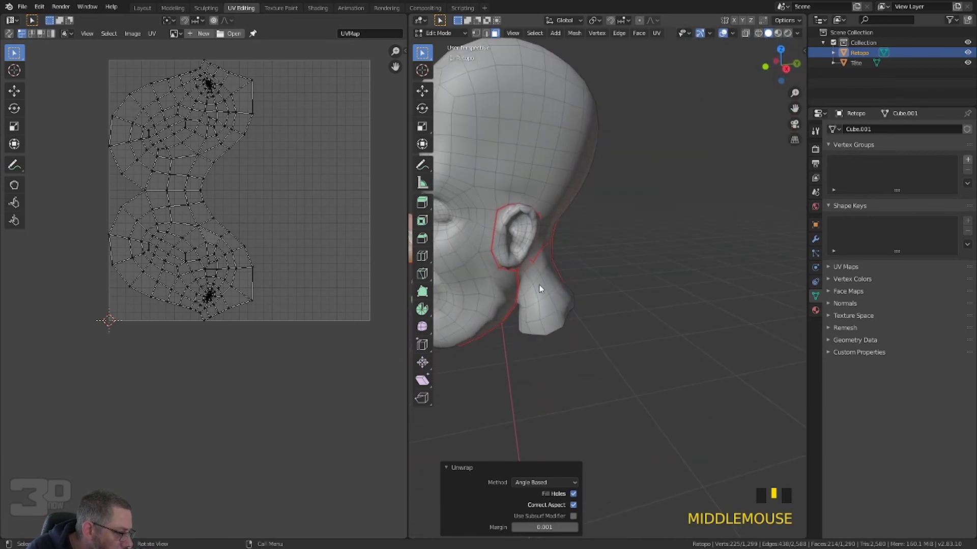
click(542, 291)
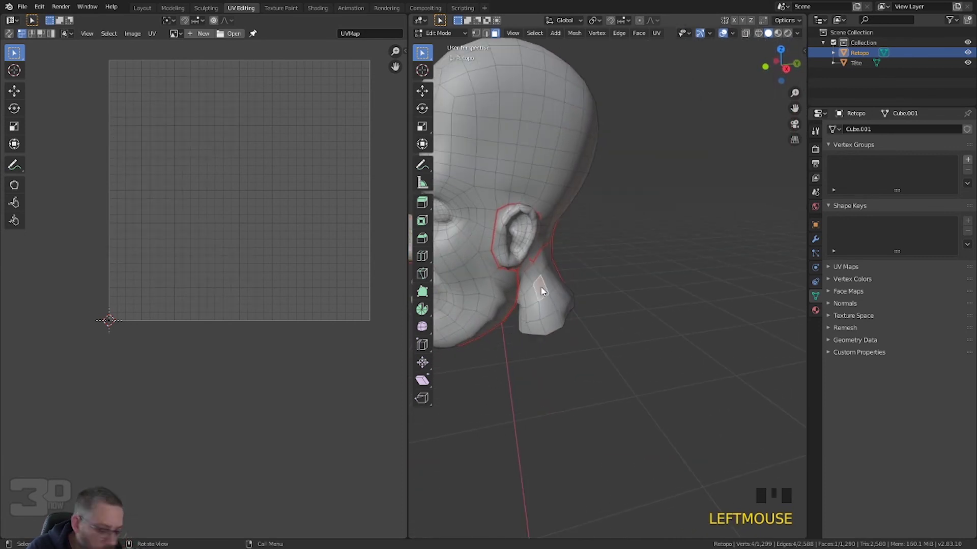
key(ctrl+l)
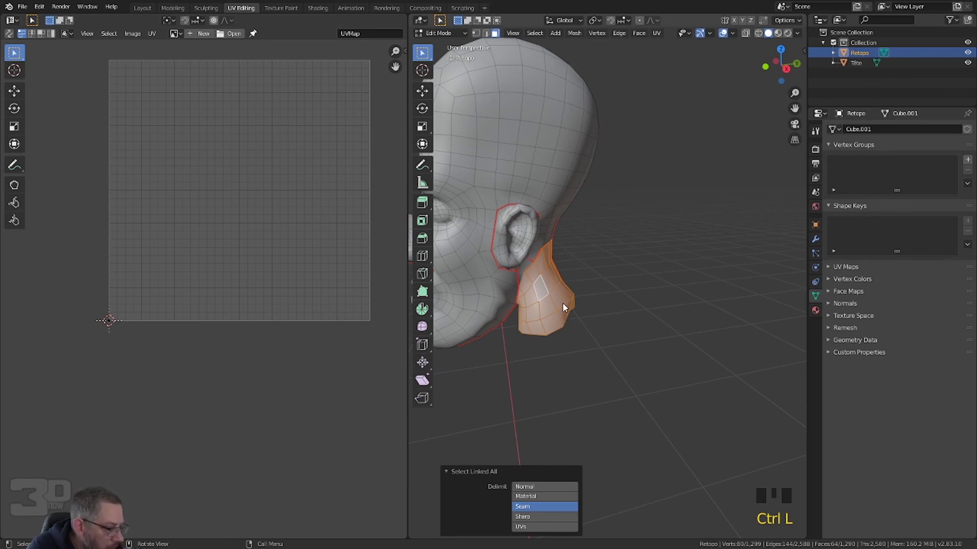
key(u)
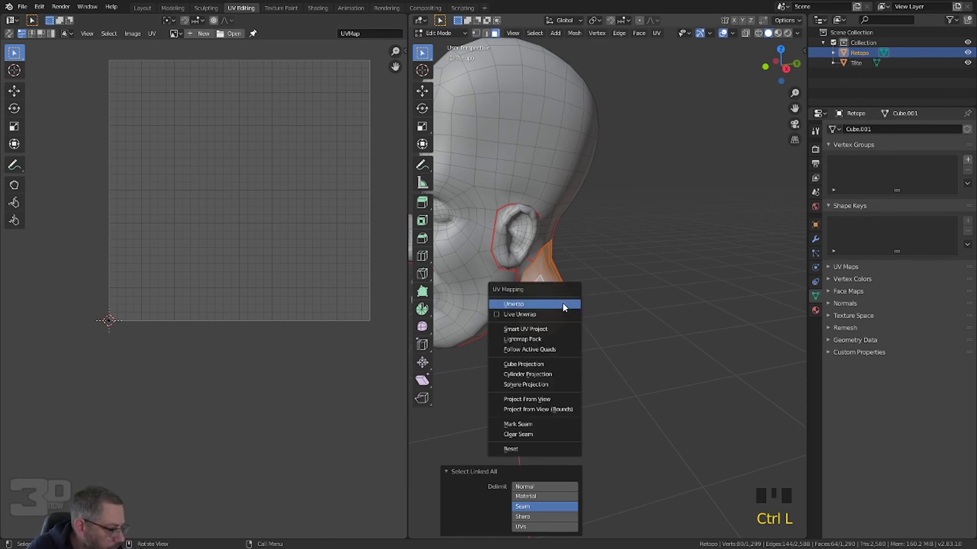
click(563, 304)
Step: Select all linked faces under the chin, delimited by Seam, and unwrap them
middle_drag(555, 303, 598, 276)
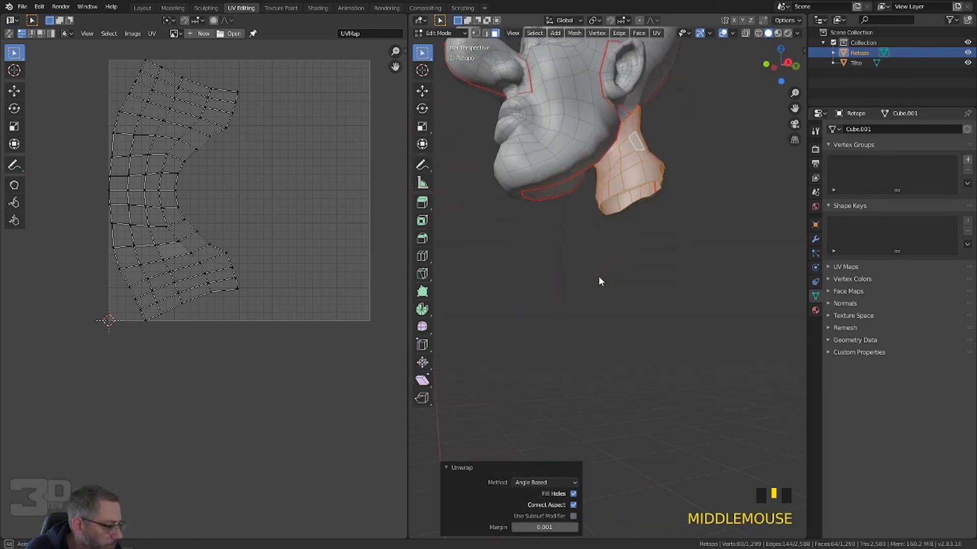
key(KP_Decimal)
scroll(590, 289, down, 7)
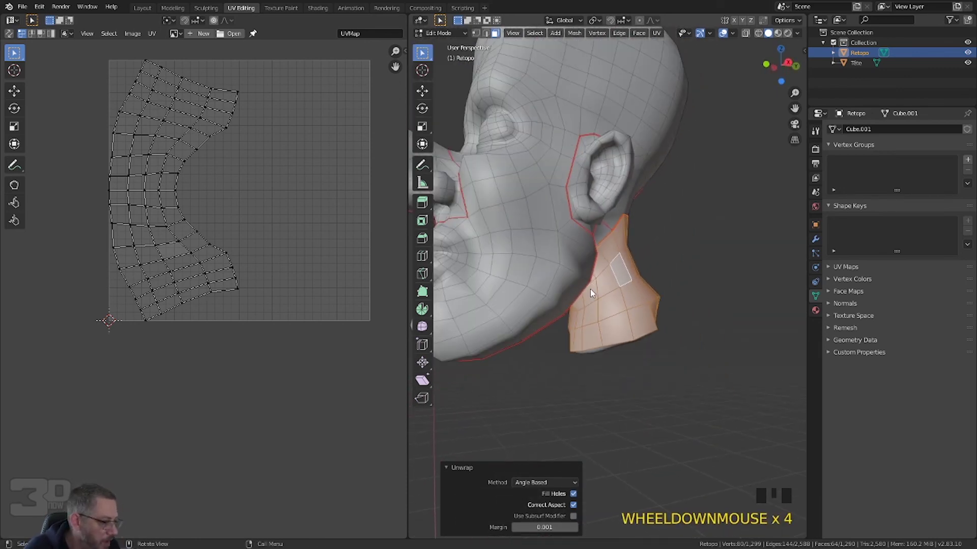
shift+middle_drag(593, 294, 598, 261)
scroll(599, 254, up, 3)
click(593, 261)
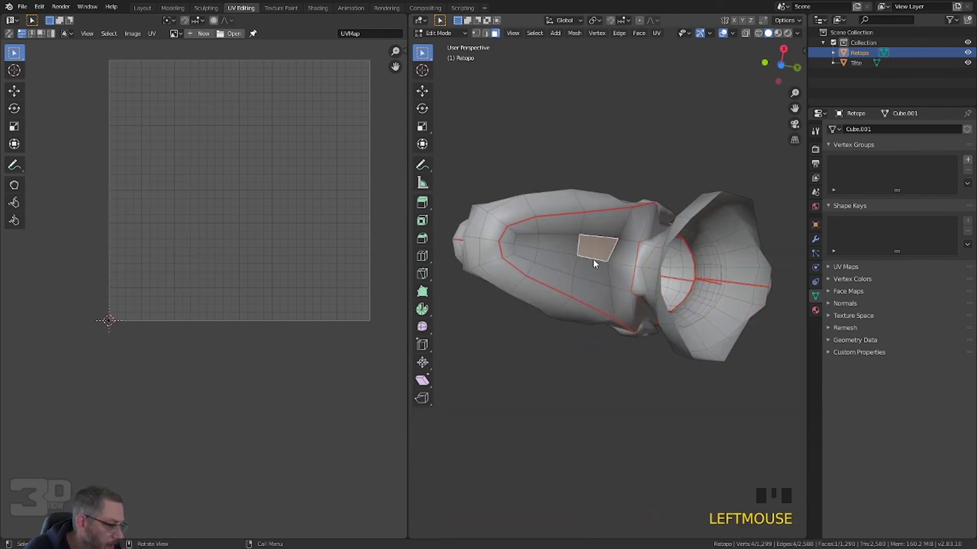
key(ctrl+l)
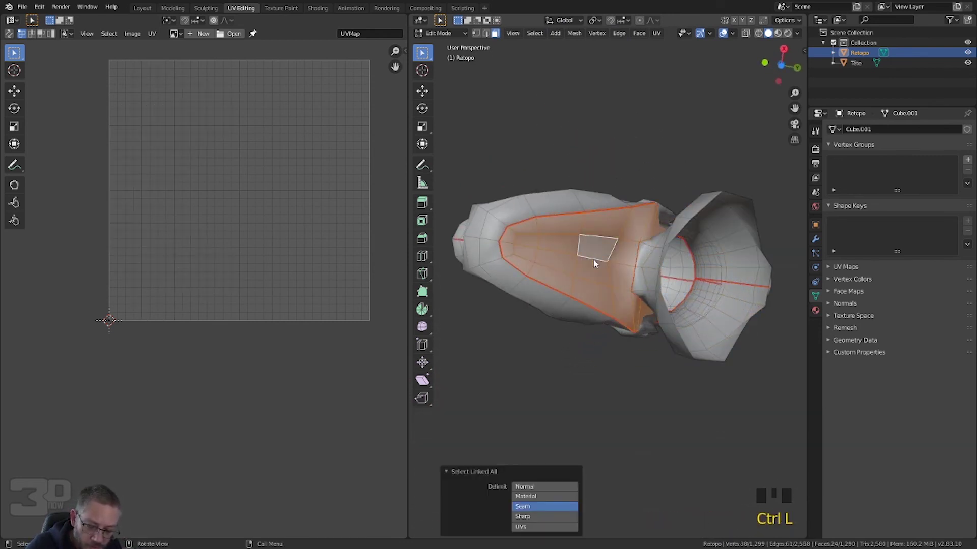
key(u)
click(593, 259)
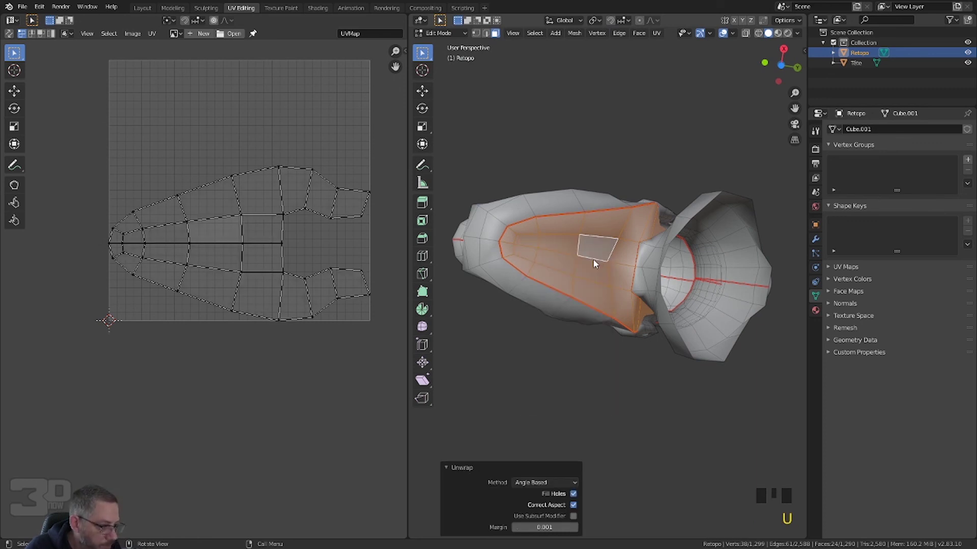
Step: Select all linked faces of the ear on the other side of the head, delimited by Seam, and unwrap them
click(545, 329)
scroll(554, 313, down, 3)
middle_drag(555, 315, 581, 275)
click(587, 282)
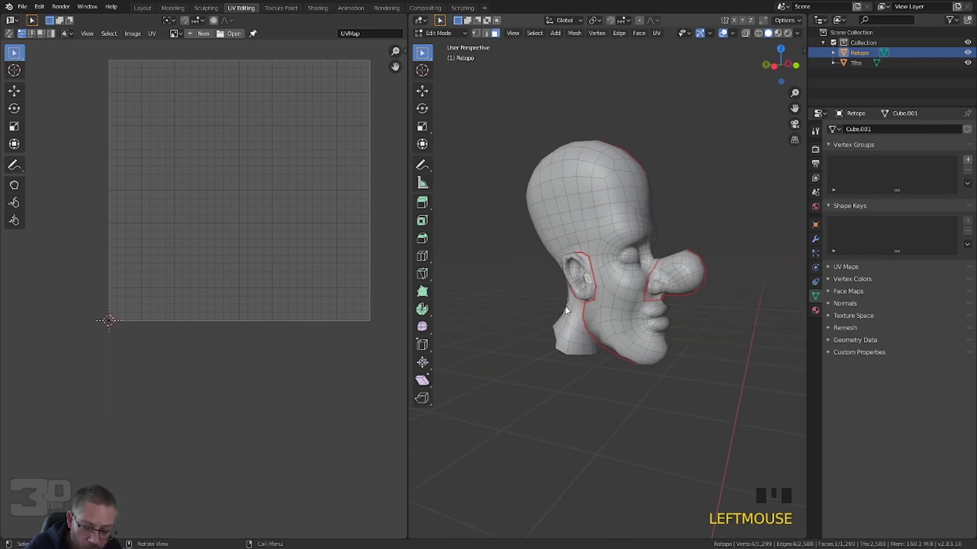
key(ctrl+l)
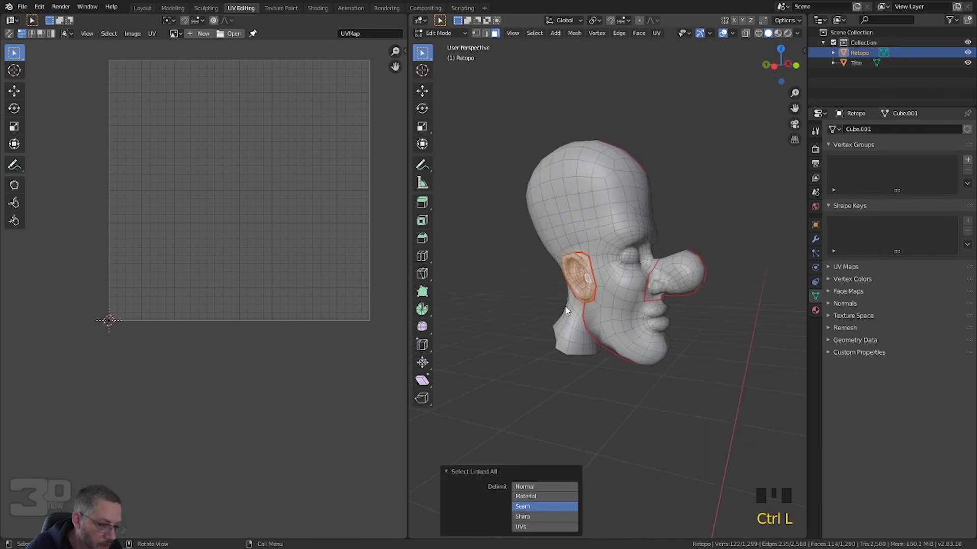
key(u)
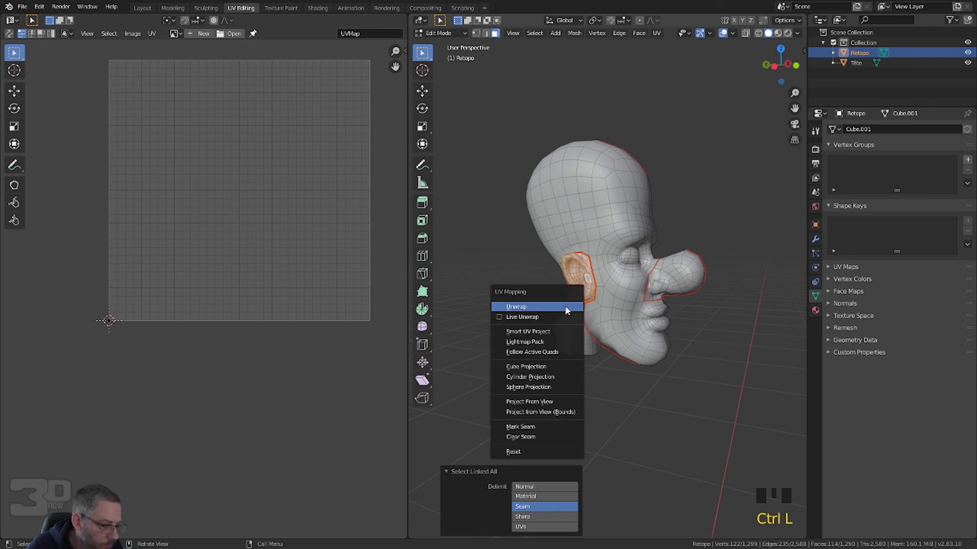
click(565, 307)
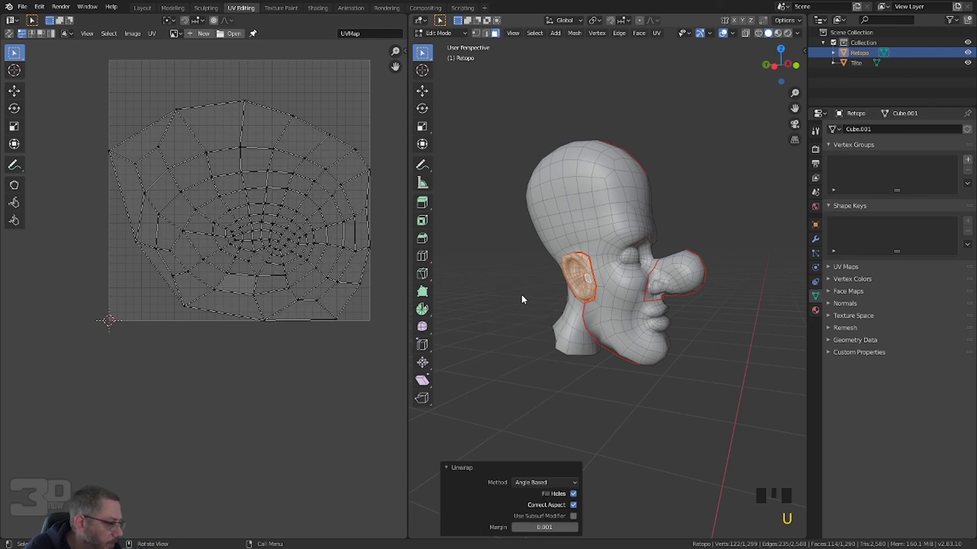
Step: Select all linked face and skull faces, delimited by Seam, unwrap them and inspect the UV layout around the nose opening, eyes and mouth
click(560, 224)
click(560, 225)
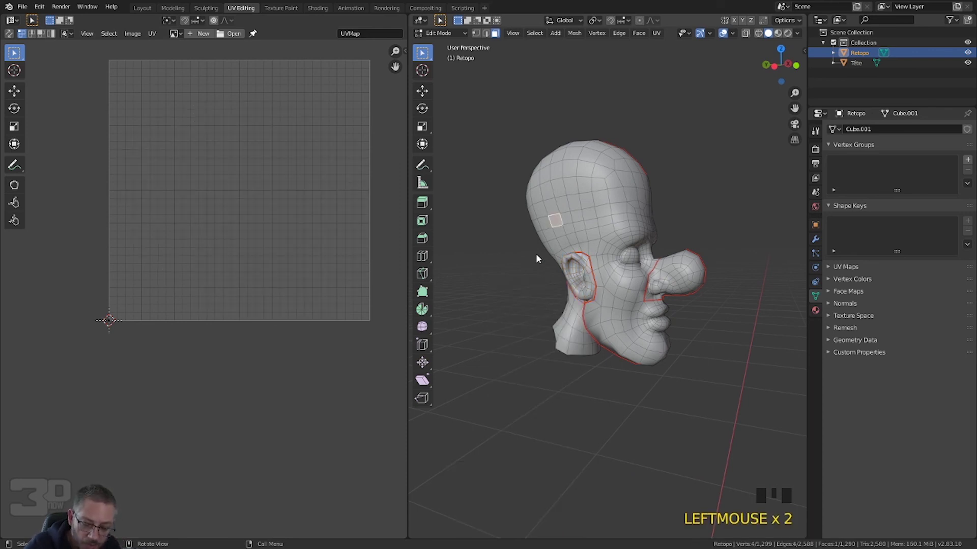
key(ctrl+l)
middle_drag(535, 254, 578, 260)
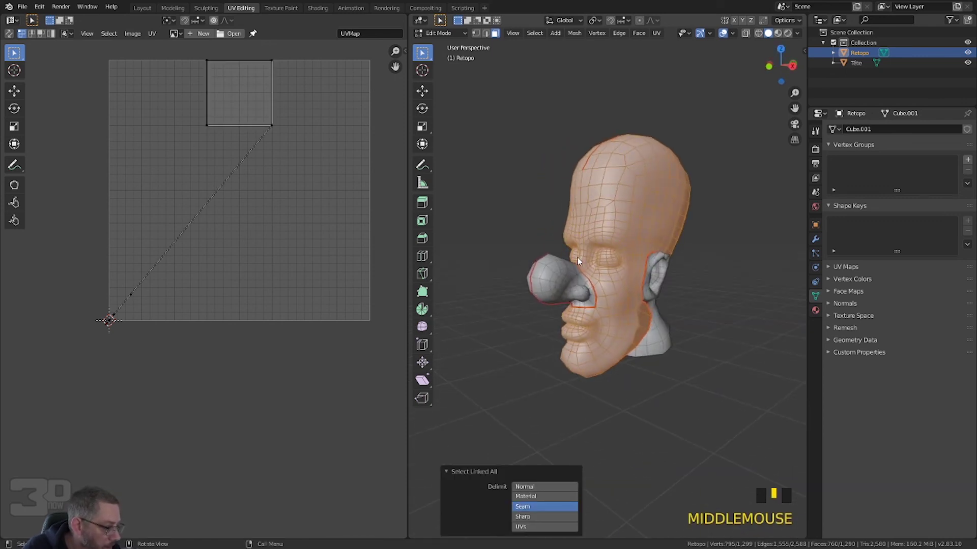
middle_drag(610, 260, 562, 299)
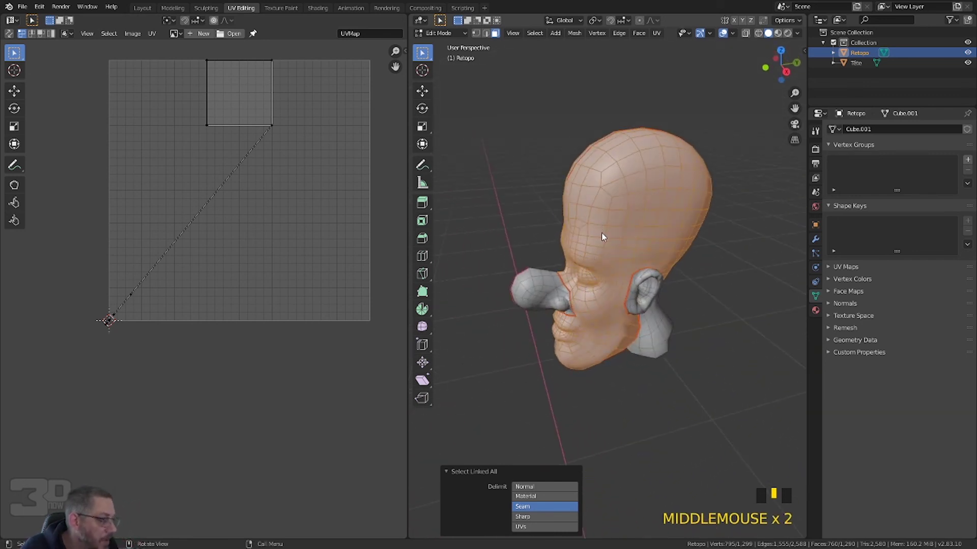
key(u)
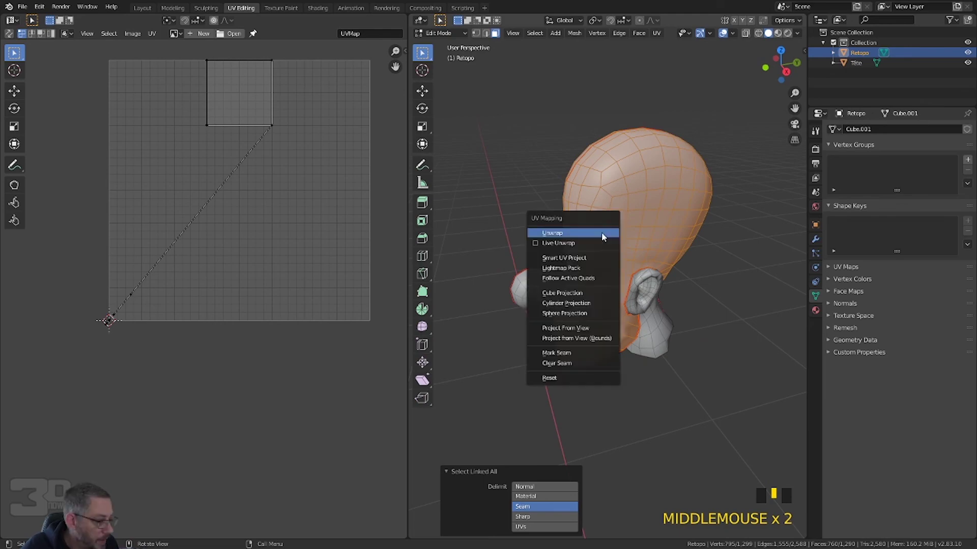
click(601, 232)
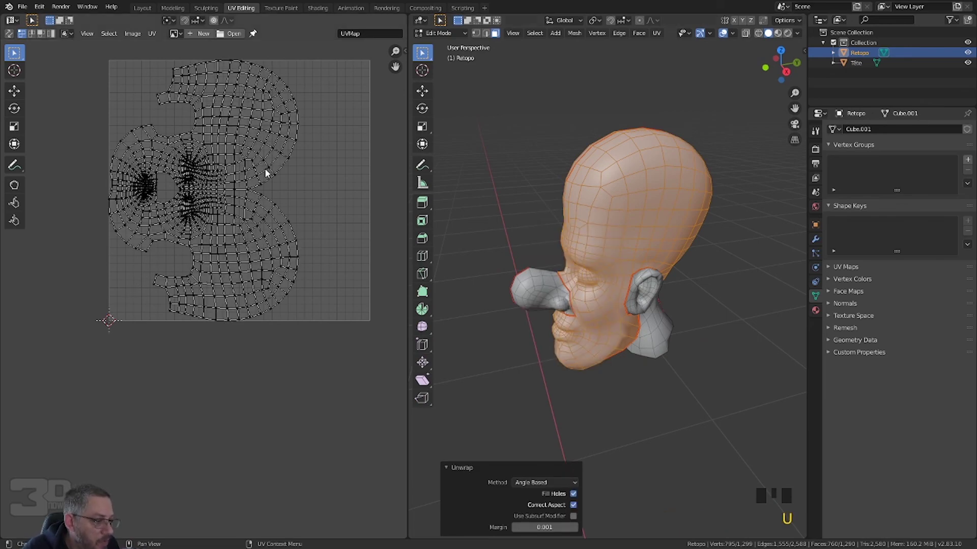
scroll(152, 197, up, 6)
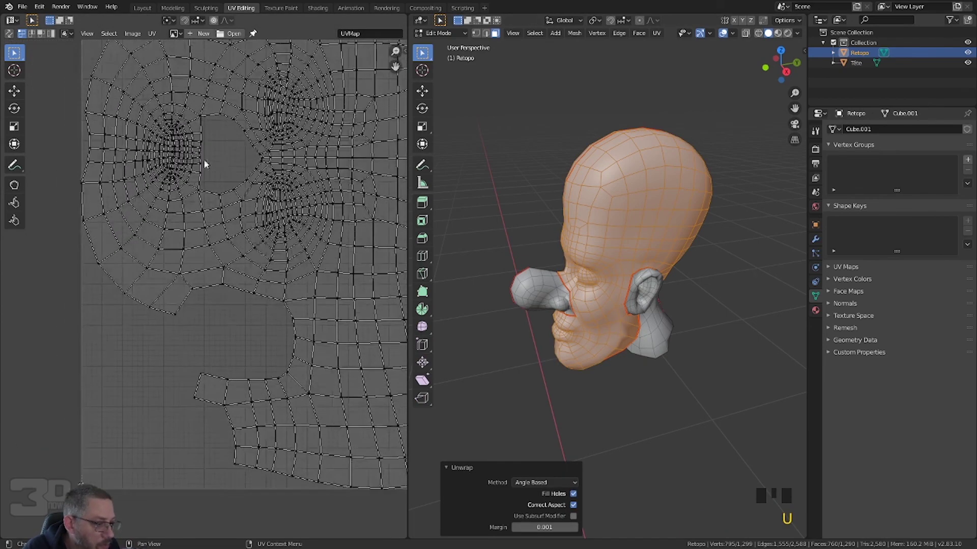
scroll(203, 203, up, 4)
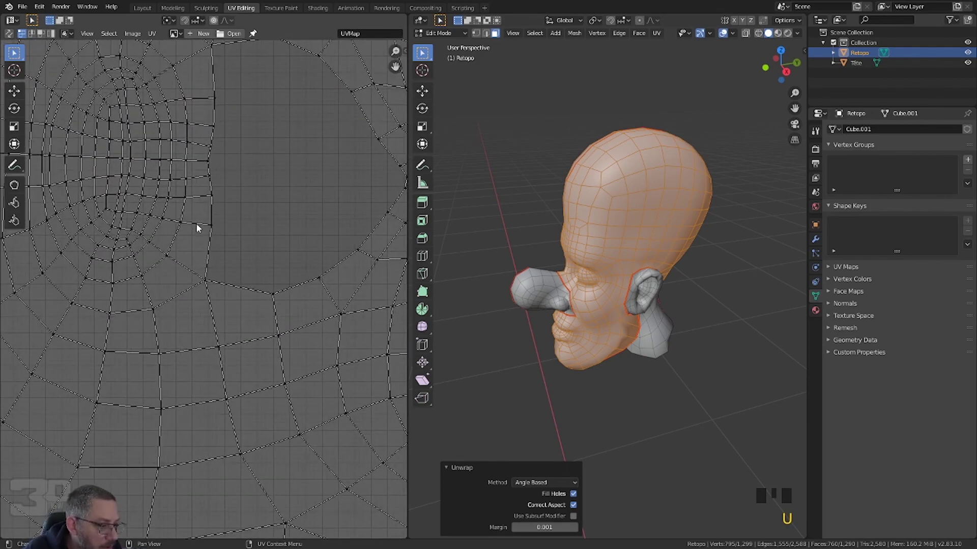
mouse_move(196, 223)
middle_down()
mouse_move(262, 229)
mouse_move(193, 216)
middle_up()
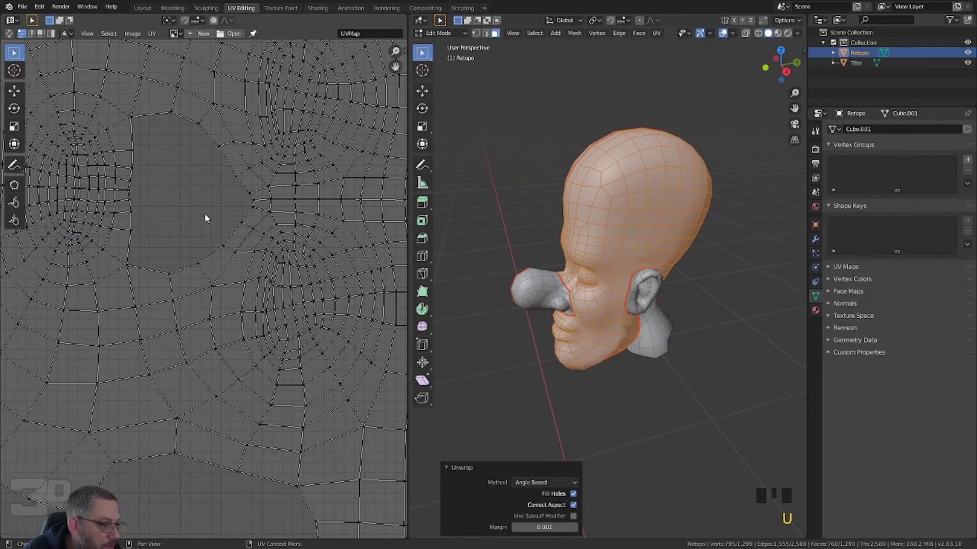
scroll(205, 213, down, 3)
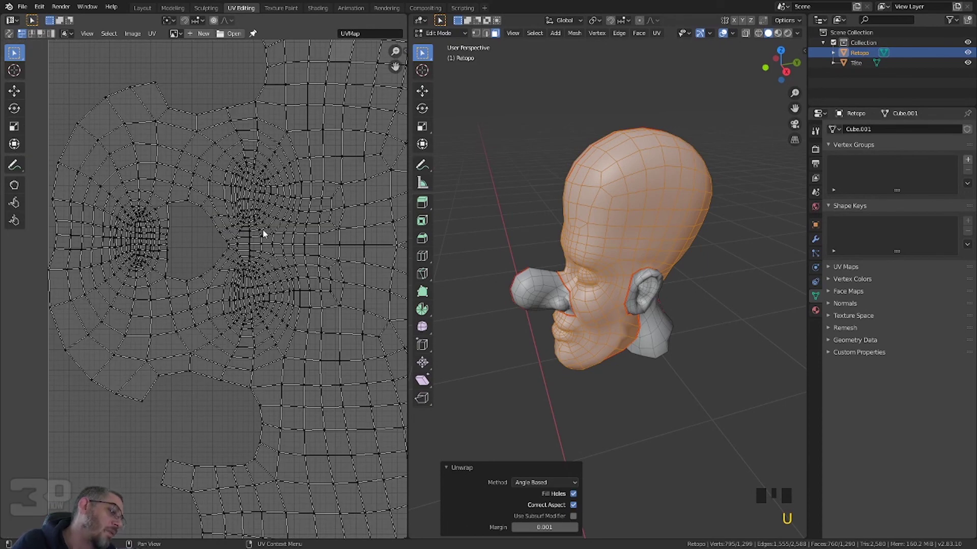
scroll(194, 240, down, 5)
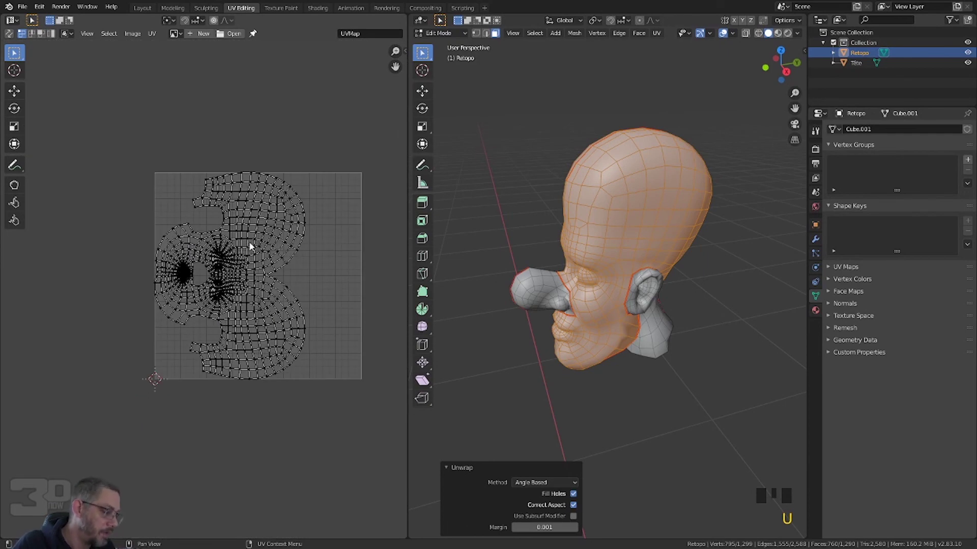
Step: Turn on UV sync selection, select every UV island of the head and average the islands' scale
click(342, 276)
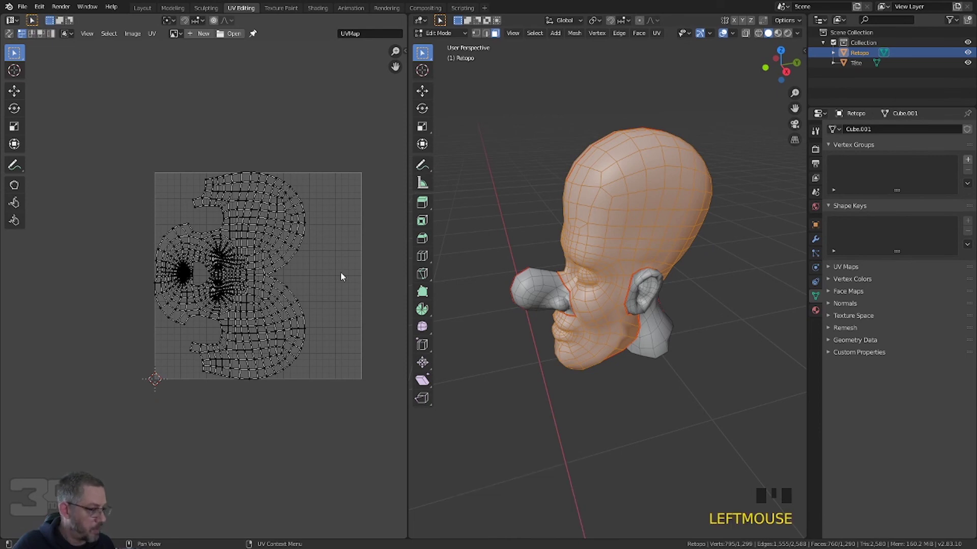
click(9, 33)
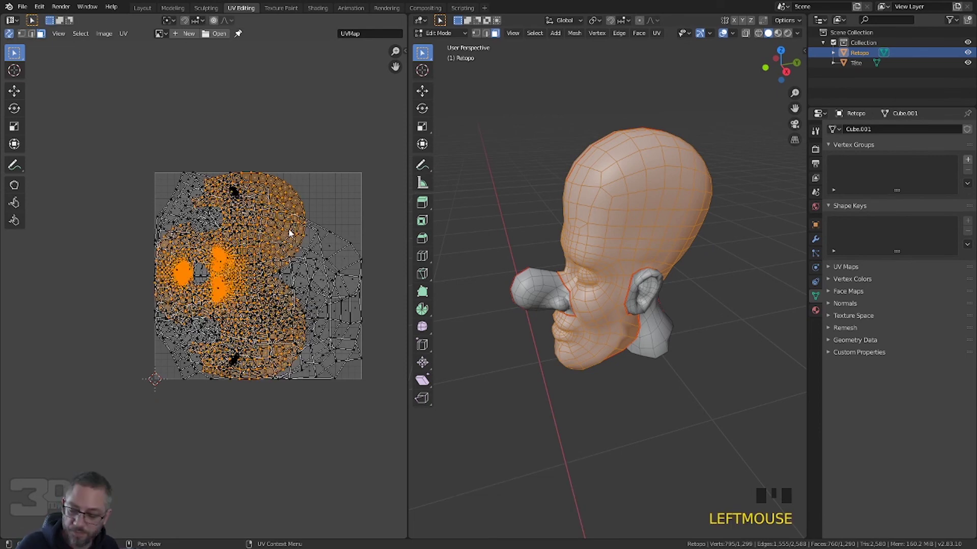
key(a)
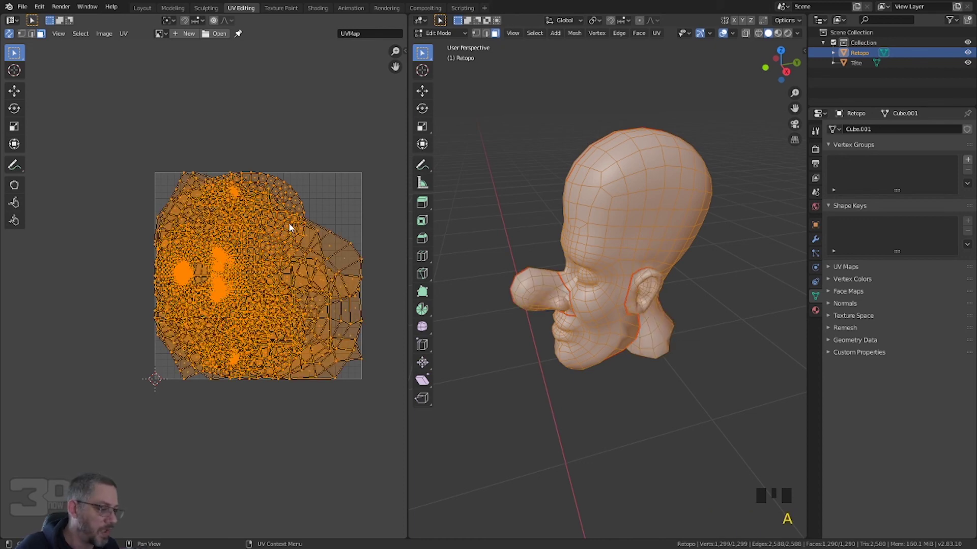
click(124, 33)
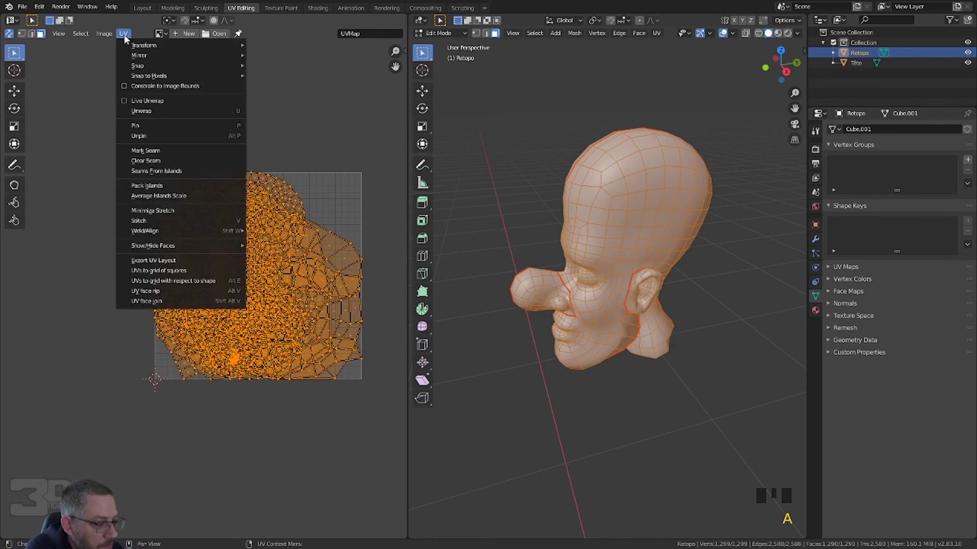
click(167, 199)
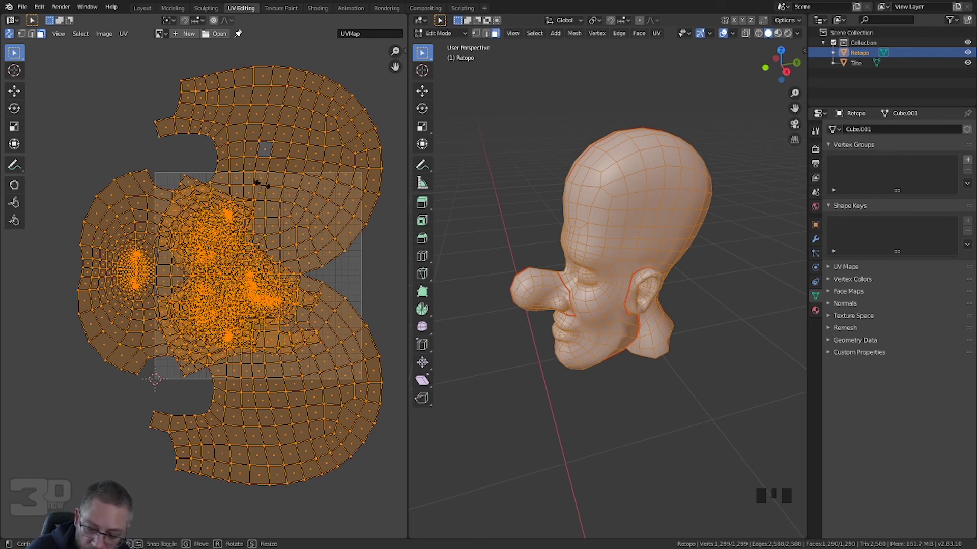
Step: Rotate all UV islands by -90 degrees and pack them into the UV square
text(r-90)
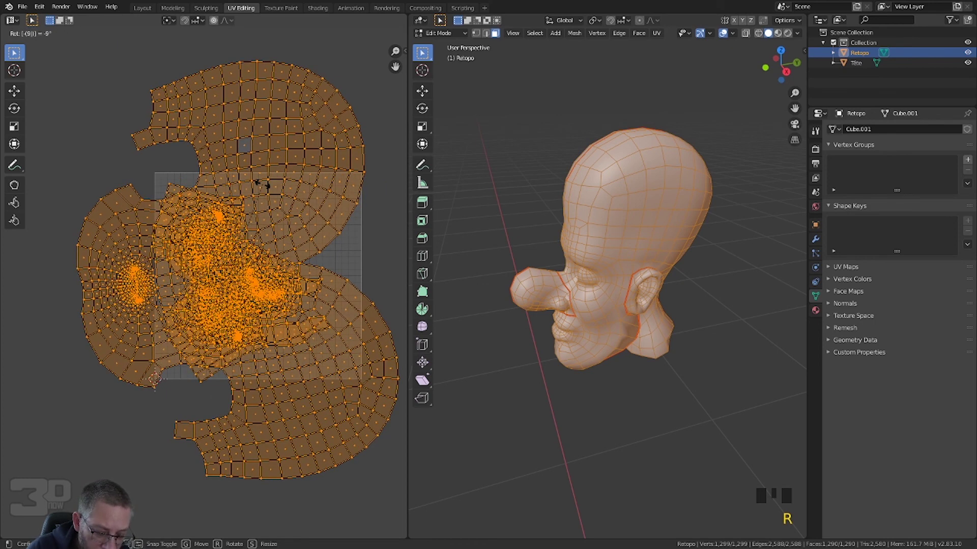
click(262, 185)
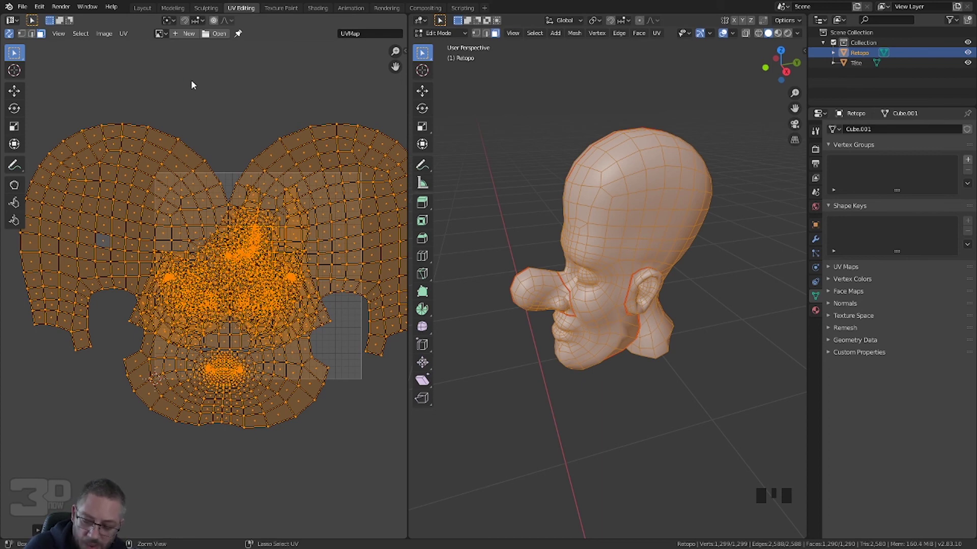
click(124, 34)
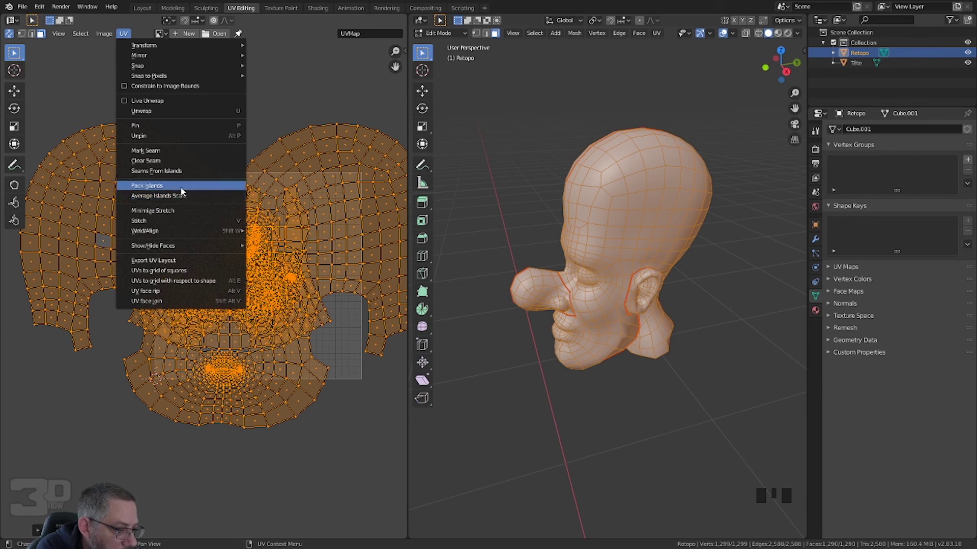
click(180, 186)
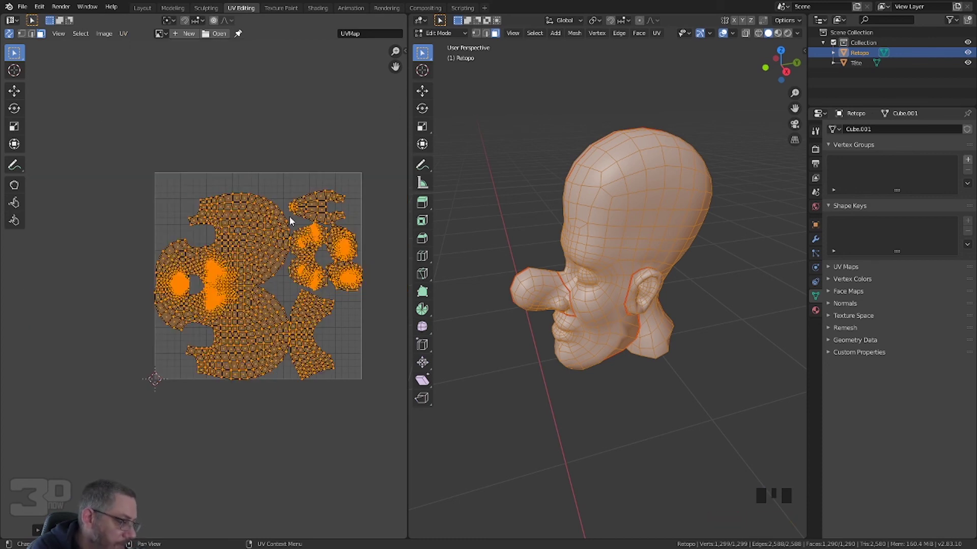
Step: Select the linked face and skull island and rotate it upright with the mouth pointing down
click(276, 229)
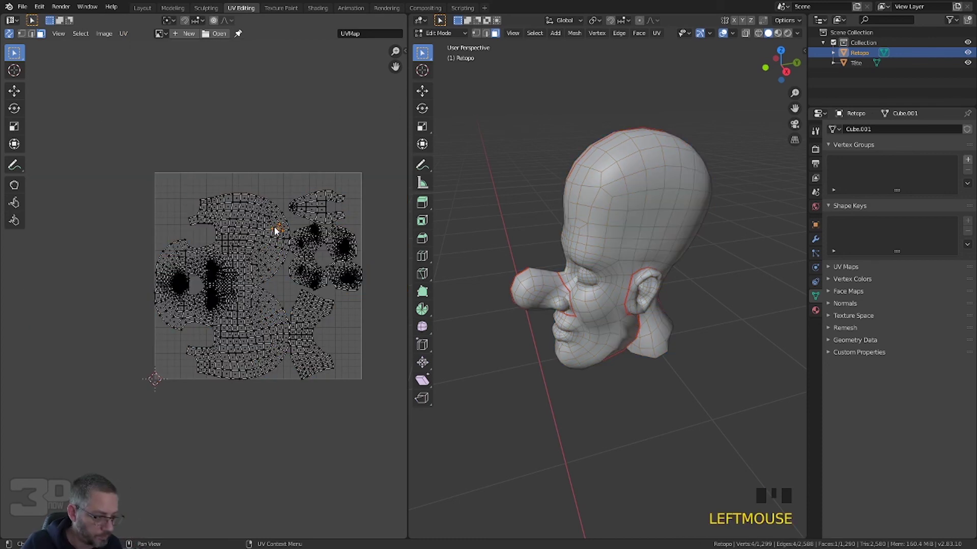
key(l)
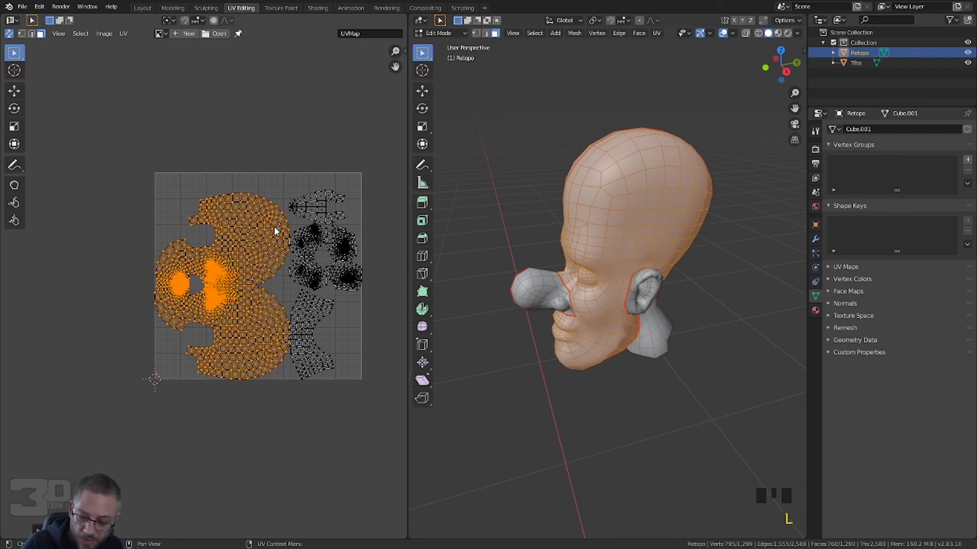
key(r)
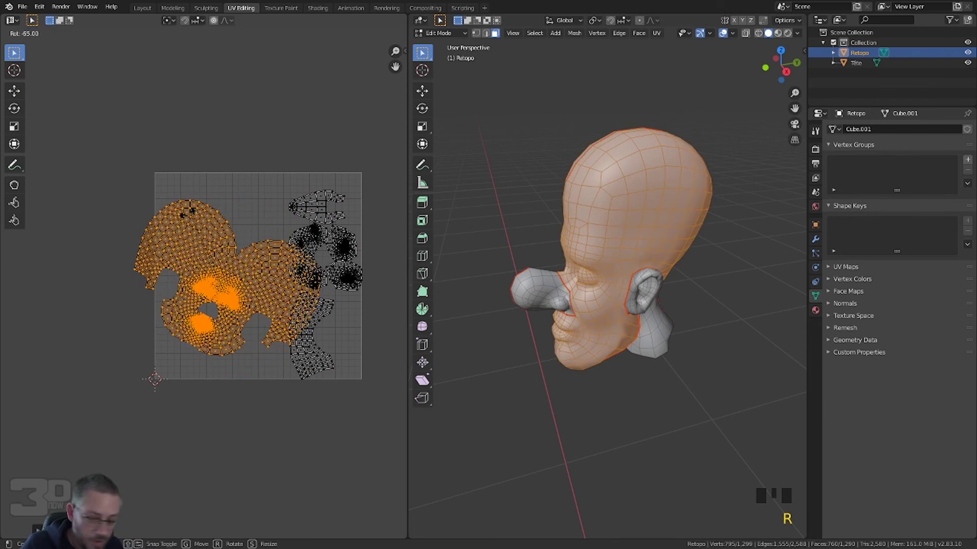
click(185, 203)
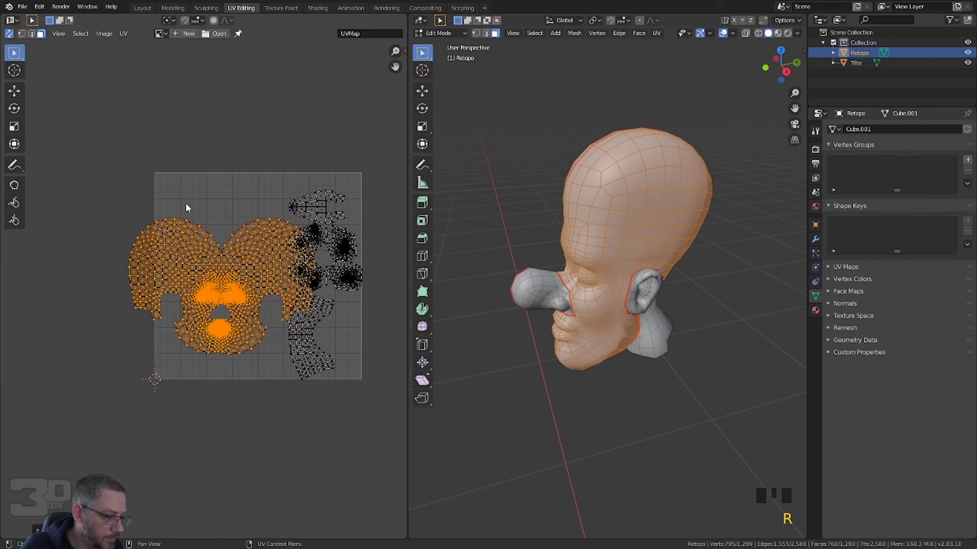
Step: Select all UV islands again and repack them into the UV square
click(212, 194)
key(a)
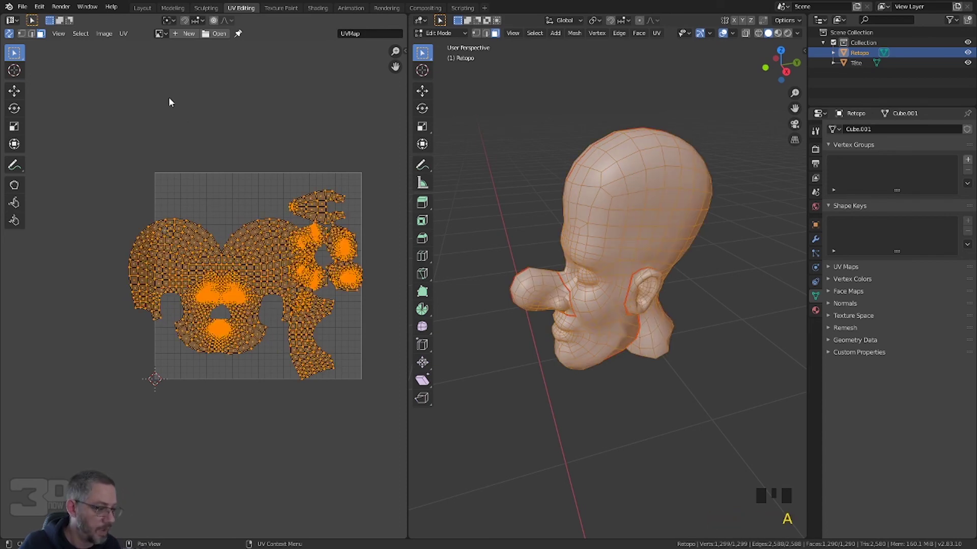
click(124, 34)
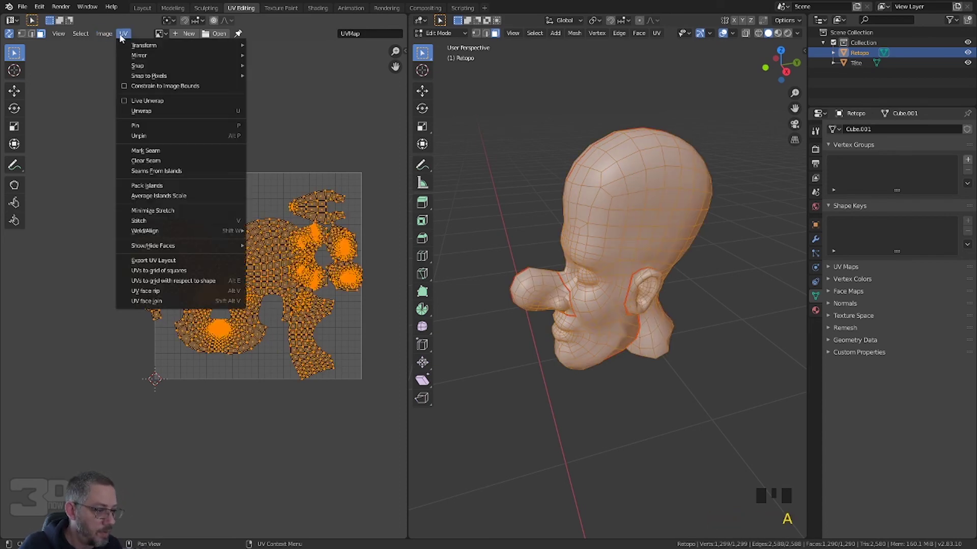
click(181, 186)
Step: Select all packed islands including their linked UVs and rotate them together about a quarter turn counterclockwise, so the face stands upright
click(266, 147)
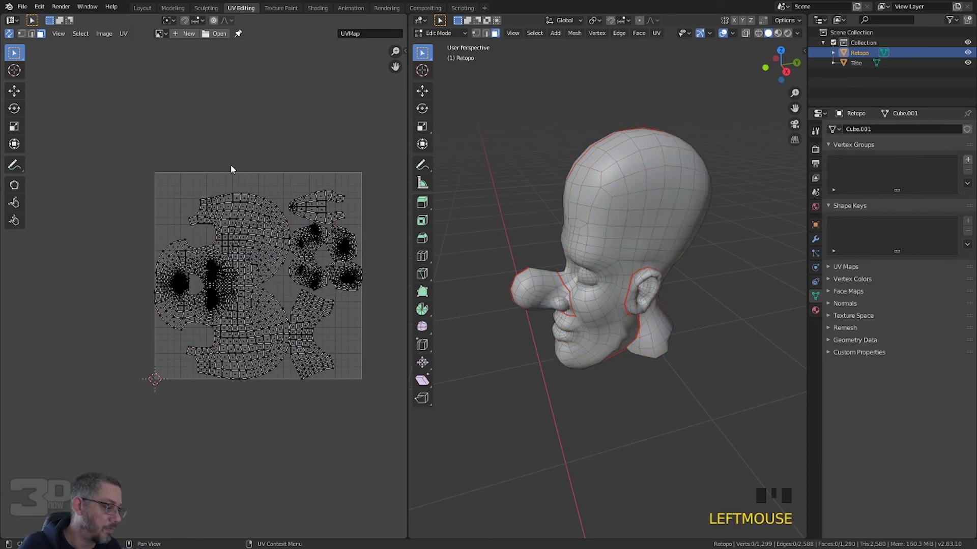
drag(168, 142, 366, 411)
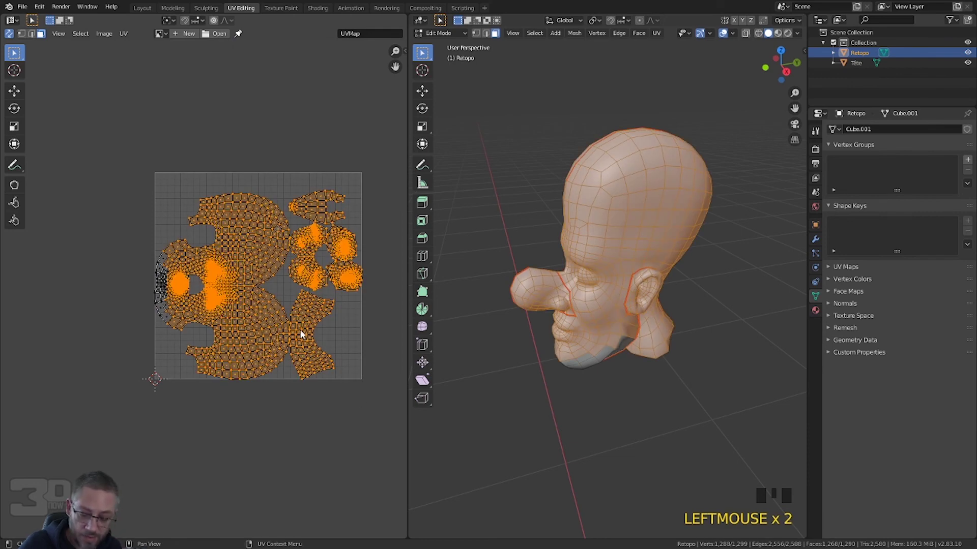
key(ctrl+l)
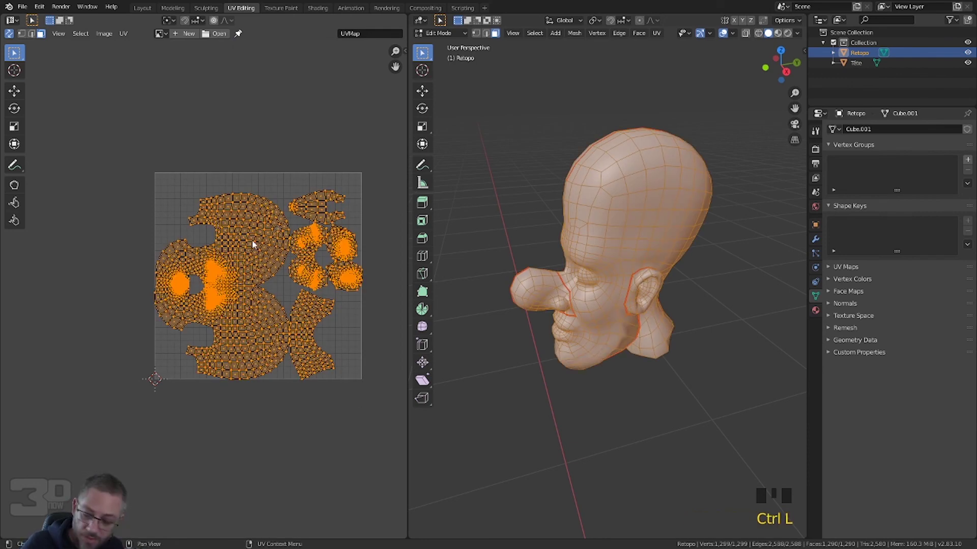
key(r)
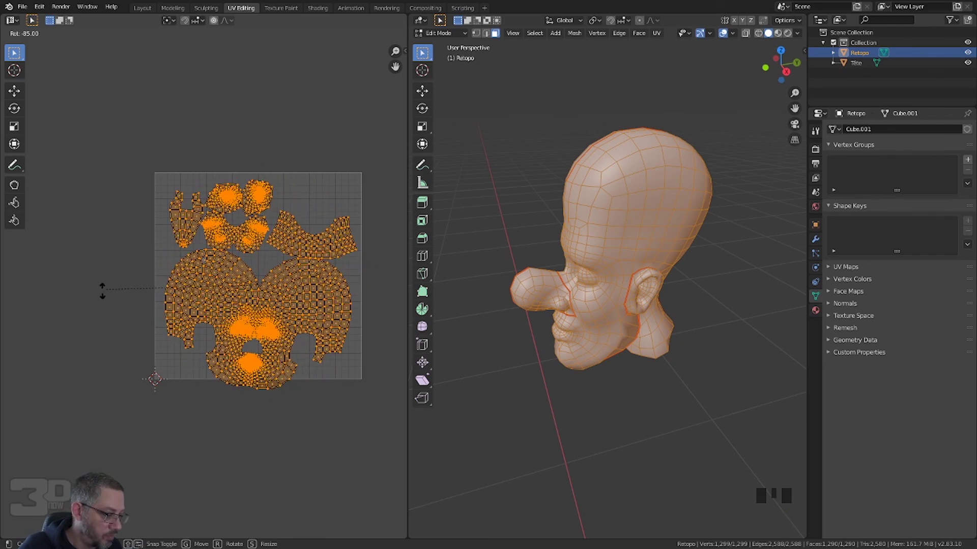
click(102, 308)
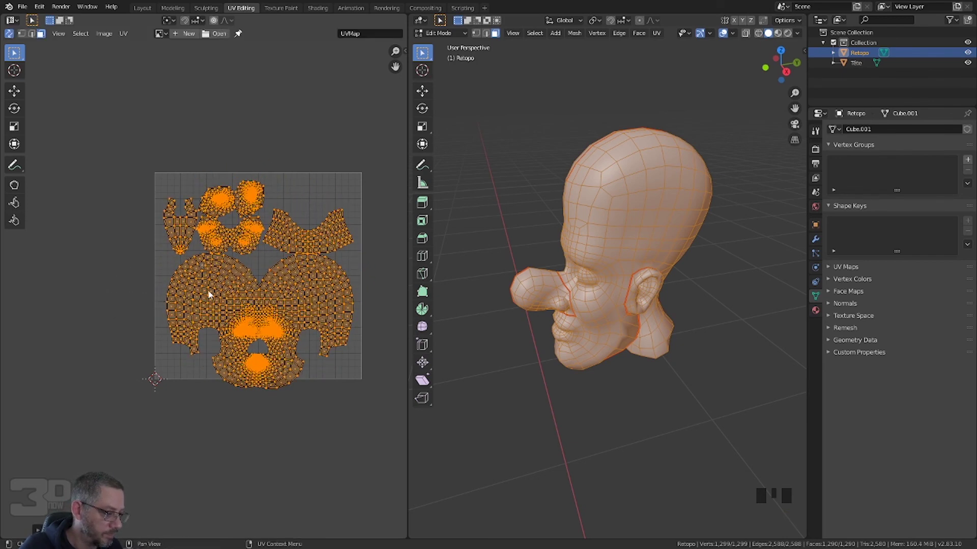
Step: Move the whole layout up by about 0.05 to fit the UV square and fine-tune its rotation by about -1 degree
scroll(208, 295, up, 2)
key(g)
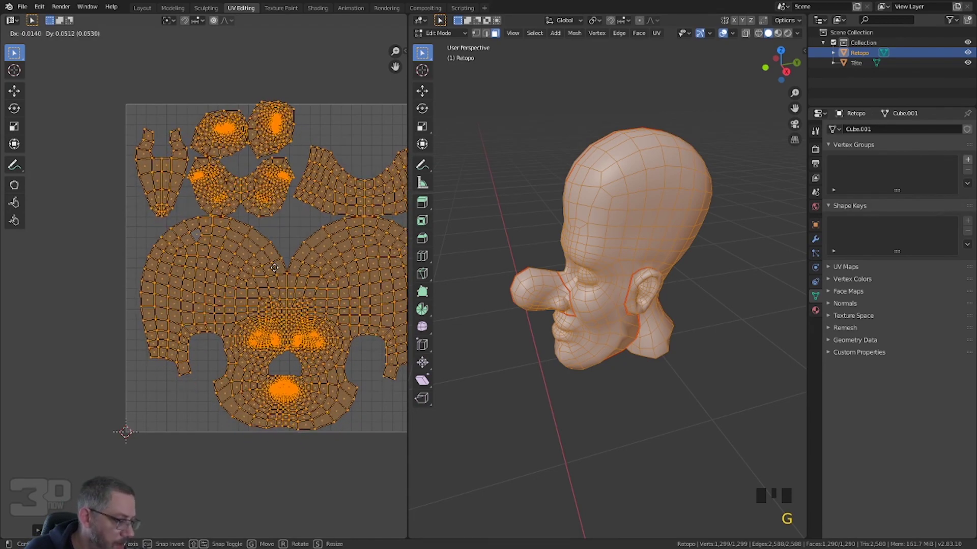
click(274, 268)
scroll(275, 274, down, 2)
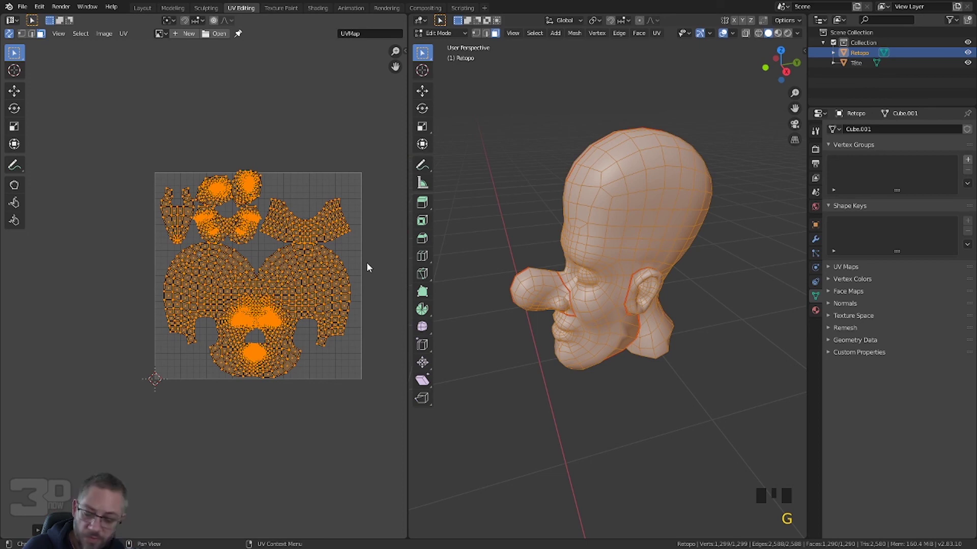
key(r)
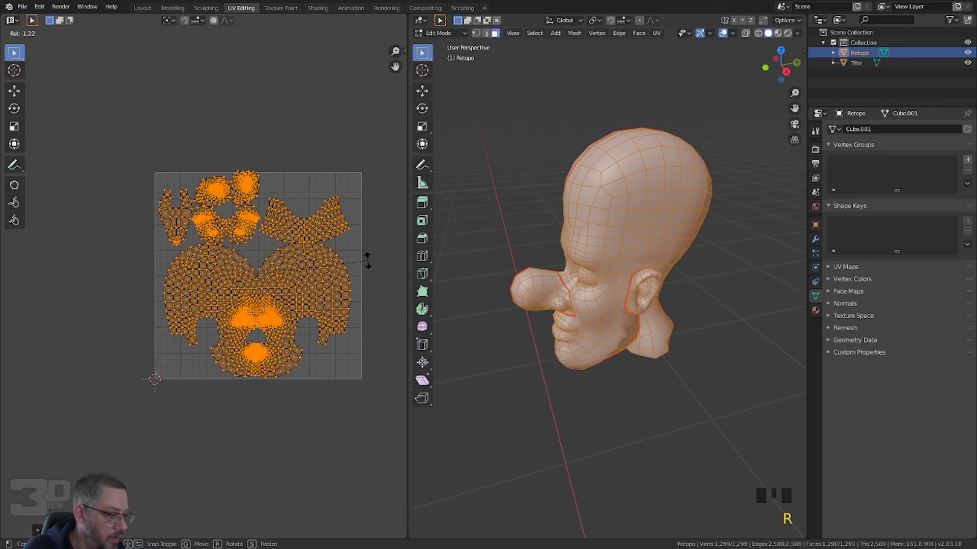
click(367, 260)
Step: Select the linked ear island crossing the UV square's upper border, rotate it about 99 degrees and move it clear of the neighbouring ear island
scroll(272, 193, up, 2)
middle_drag(264, 179, 242, 261)
scroll(246, 204, down, 1)
click(250, 217)
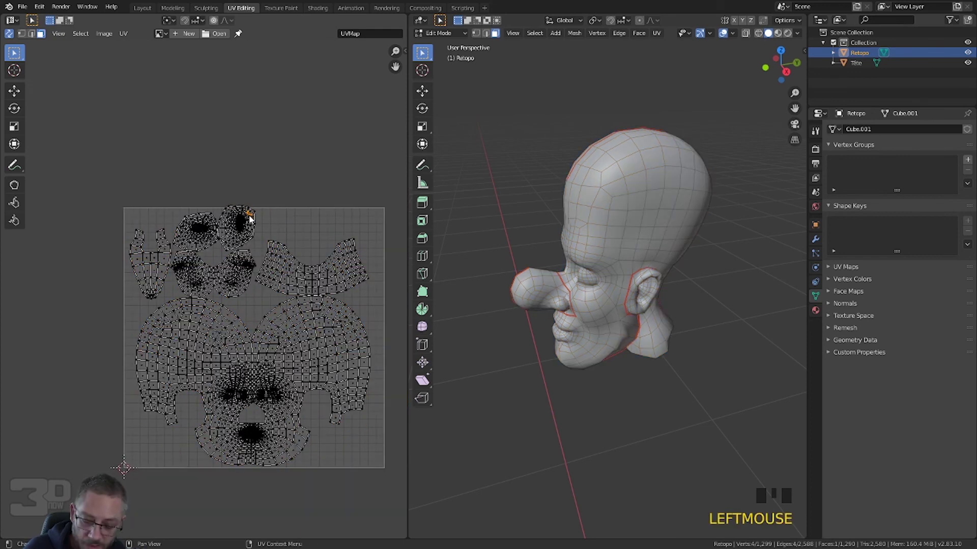
key(l)
scroll(250, 216, up, 3)
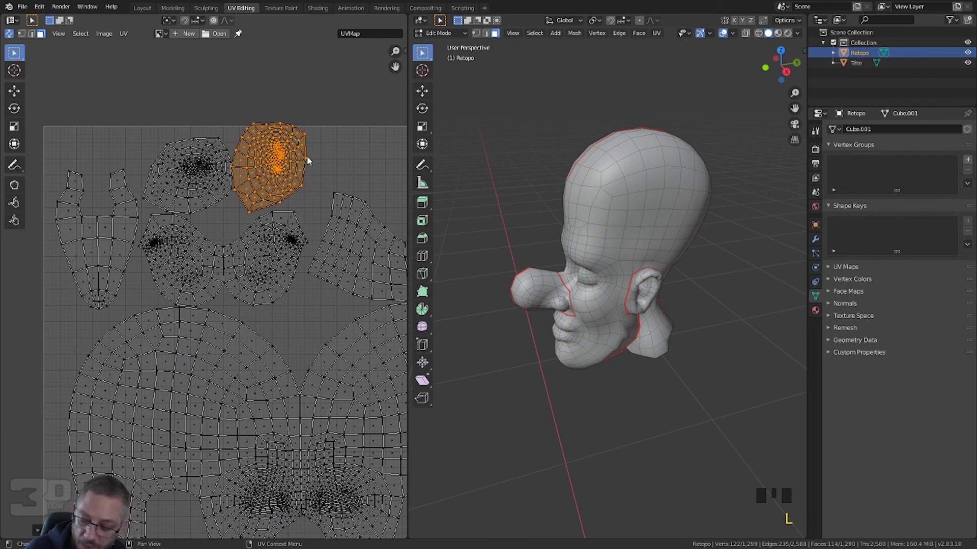
key(r)
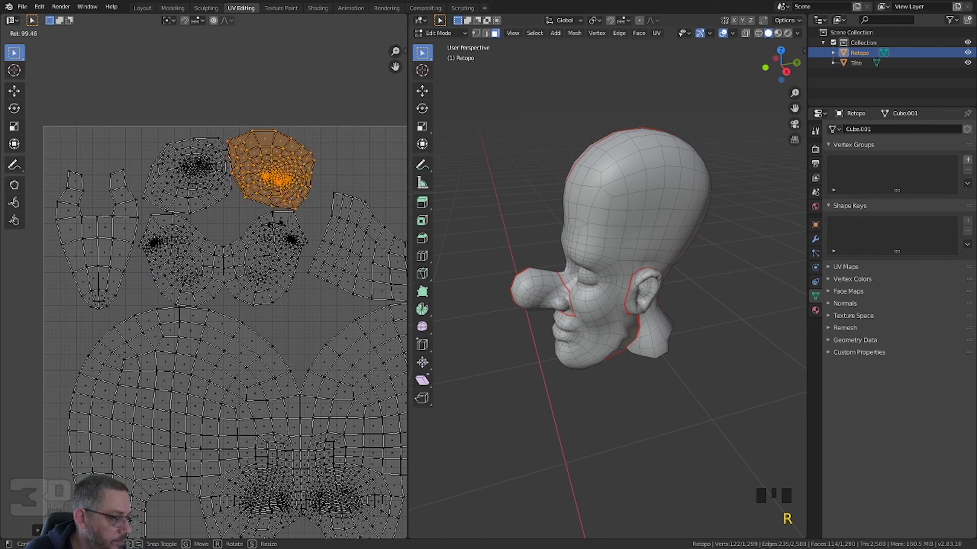
click(120, 125)
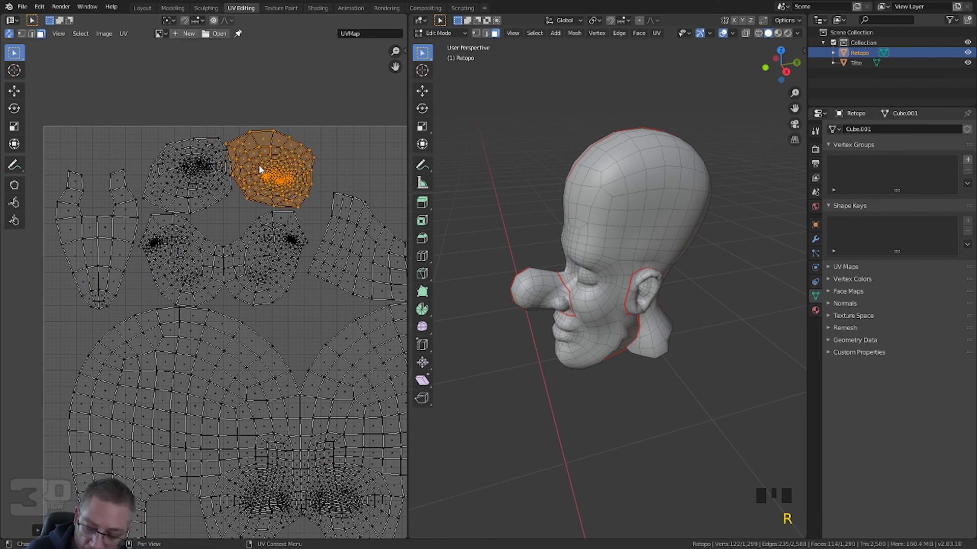
key(g)
click(272, 176)
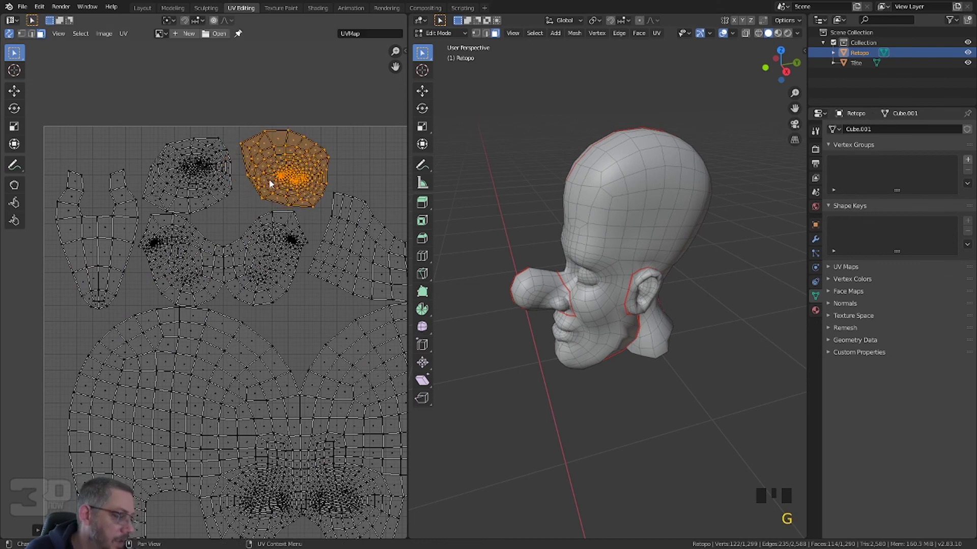
Step: Deselect all UV islands and leave Edit Mode on the head
scroll(269, 178, down, 2)
scroll(255, 303, down, 2)
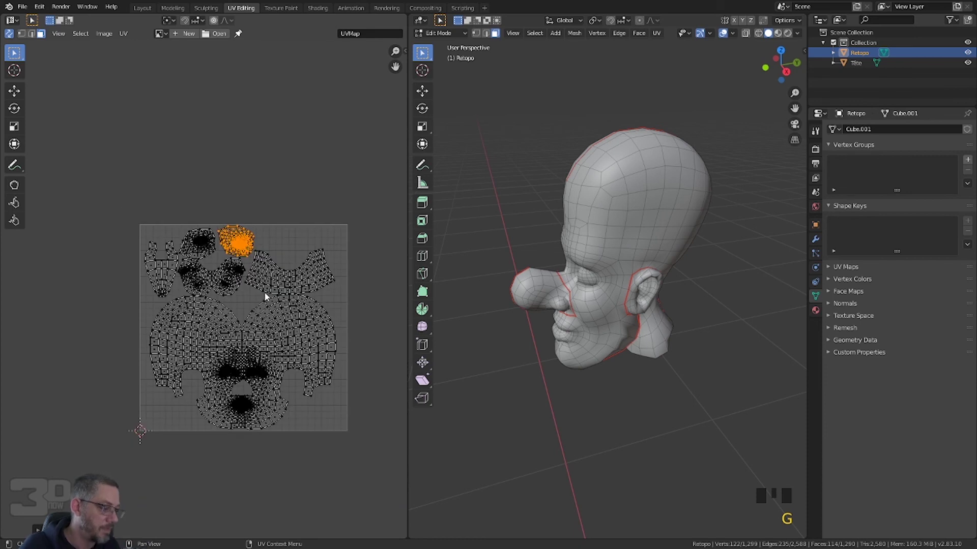
click(295, 240)
click(300, 148)
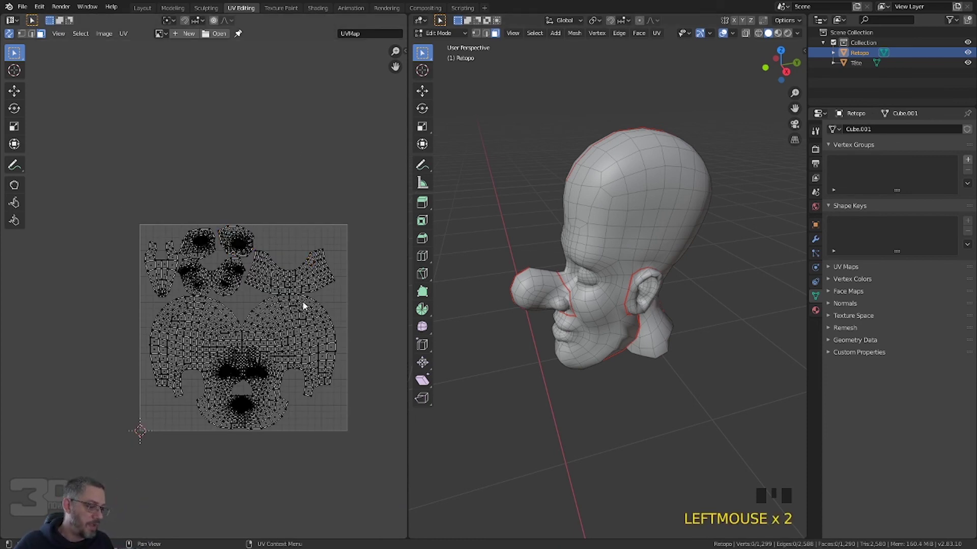
key(Tab)
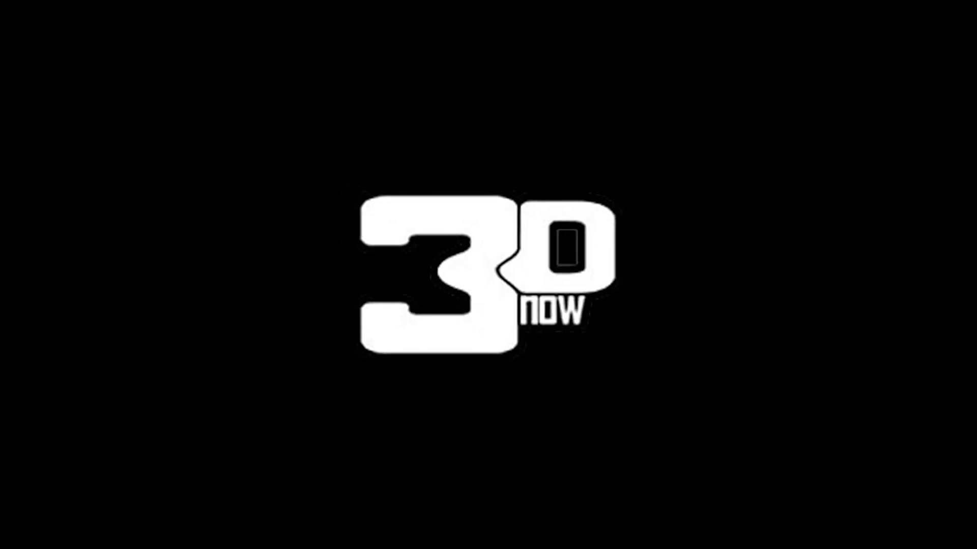